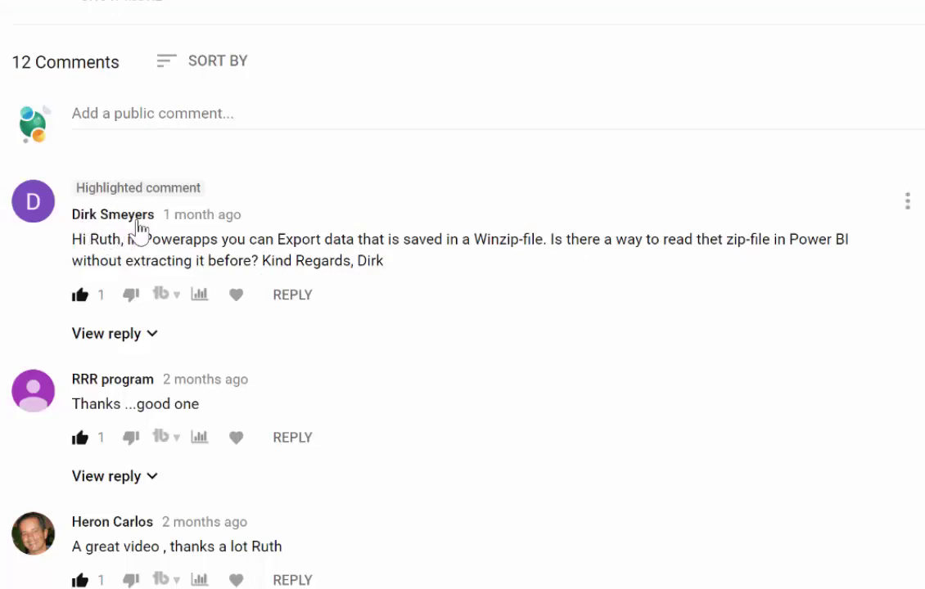
Step: Highlight the comment's lines about exporting data as a WinZip file and reading the zip file
{"action": "scroll", "coordinate": [327, 185], "scroll_direction": "up", "scroll_amount": 3}
{"action": "scroll", "coordinate": [326, 188], "scroll_direction": "up", "scroll_amount": 3}
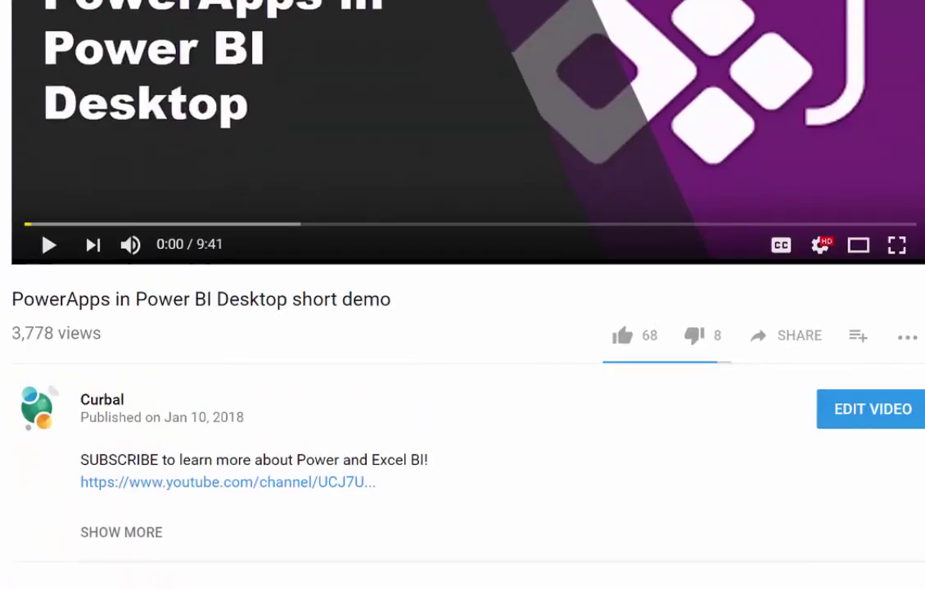
{"action": "scroll", "coordinate": [363, 86], "scroll_direction": "down", "scroll_amount": 6}
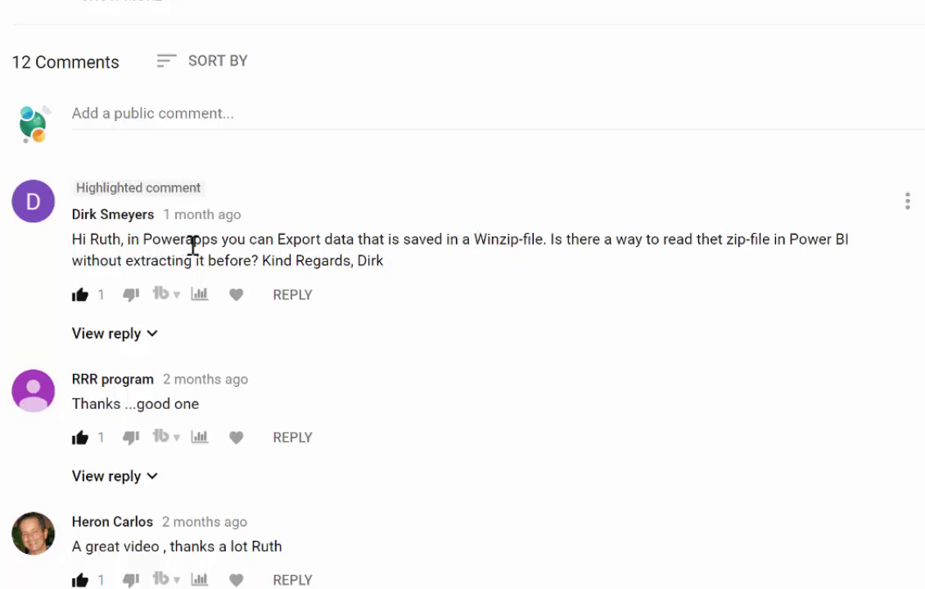
{"action": "left_click_drag", "start_coordinate": [532, 240], "coordinate": [142, 239]}
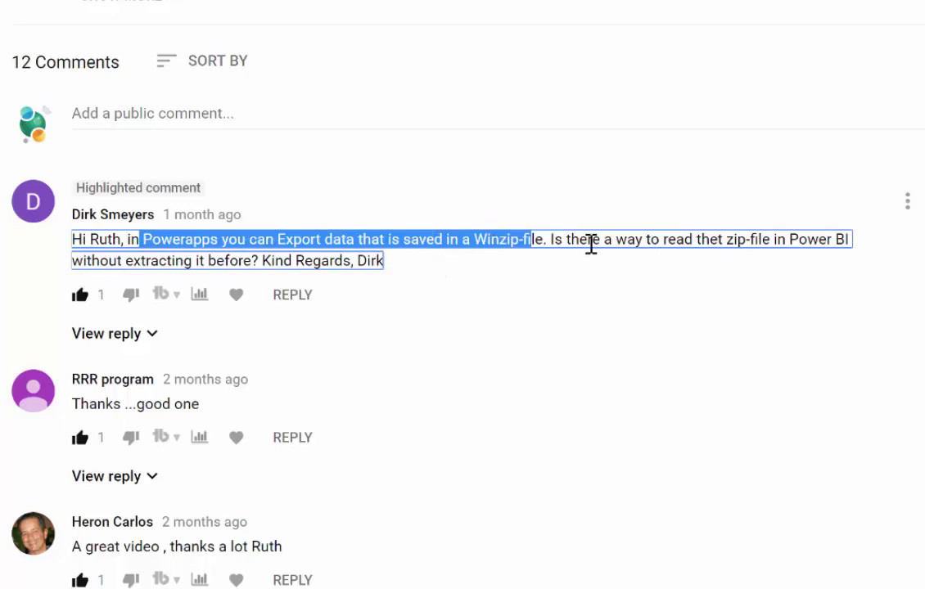
{"action": "left_click_drag", "start_coordinate": [555, 239], "coordinate": [806, 237]}
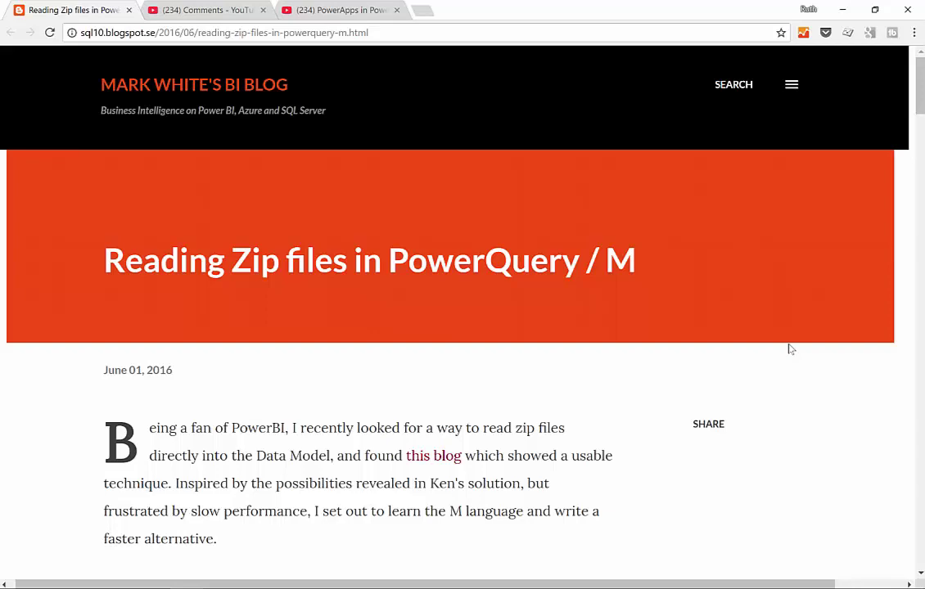
Step: Read through the UnzipContents function code block and its usage steps in the blog post
{"action": "scroll", "coordinate": [479, 341], "scroll_direction": "down", "scroll_amount": 5}
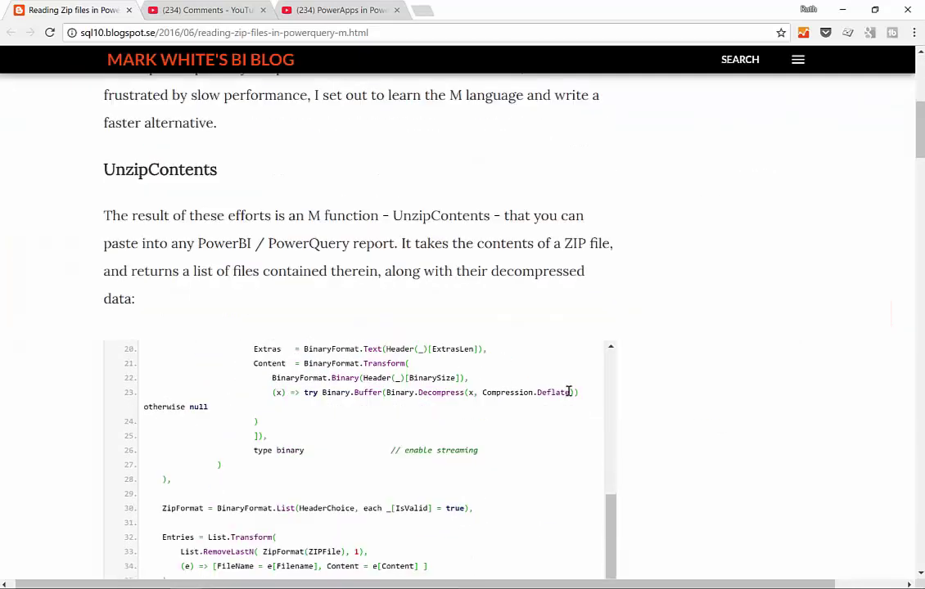
{"action": "scroll", "coordinate": [737, 404], "scroll_direction": "down", "scroll_amount": 3}
{"action": "scroll", "coordinate": [640, 357], "scroll_direction": "up", "scroll_amount": 2}
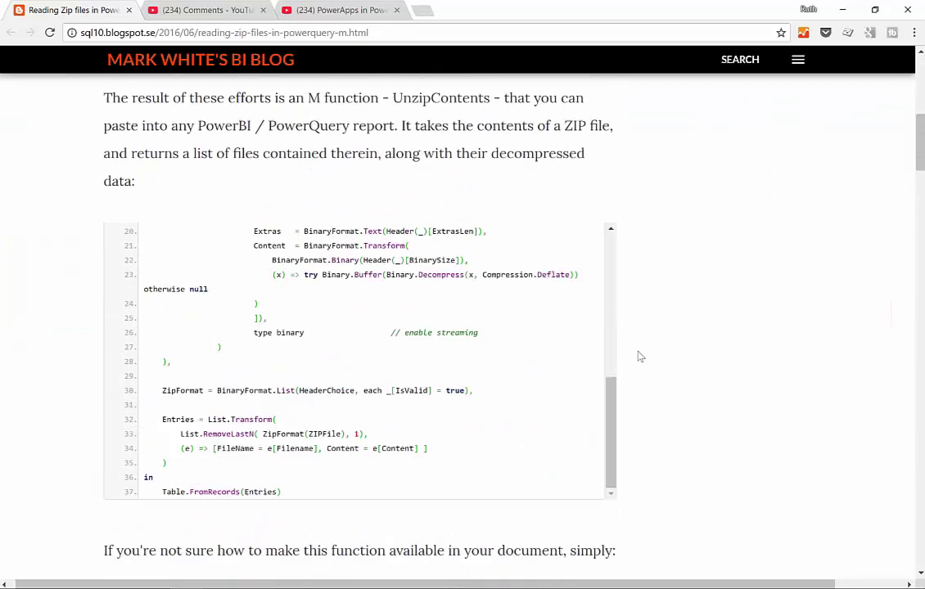
{"action": "scroll", "coordinate": [641, 357], "scroll_direction": "up", "scroll_amount": 2}
{"action": "left_click_drag", "start_coordinate": [611, 571], "coordinate": [622, 409]}
{"action": "scroll", "coordinate": [829, 408], "scroll_direction": "down", "scroll_amount": 3}
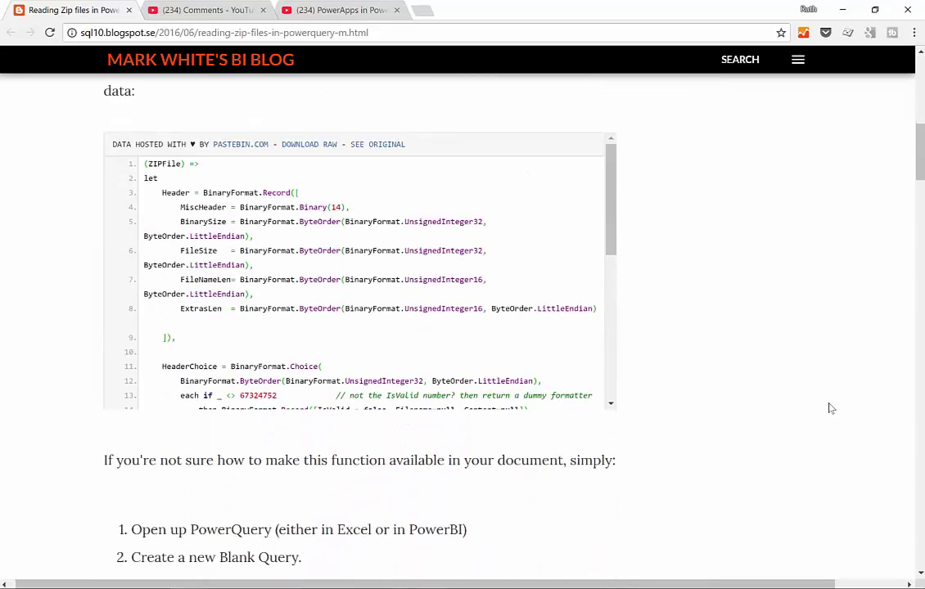
{"action": "scroll", "coordinate": [228, 231], "scroll_direction": "down", "scroll_amount": 4}
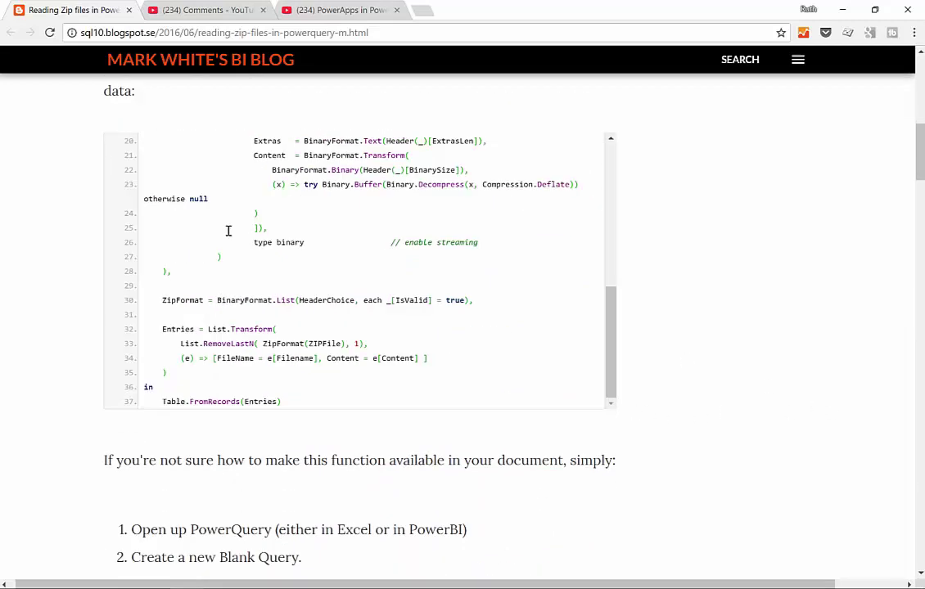
{"action": "scroll", "coordinate": [229, 231], "scroll_direction": "down", "scroll_amount": 4}
{"action": "scroll", "coordinate": [412, 299], "scroll_direction": "up", "scroll_amount": 5}
{"action": "scroll", "coordinate": [458, 323], "scroll_direction": "up", "scroll_amount": 2}
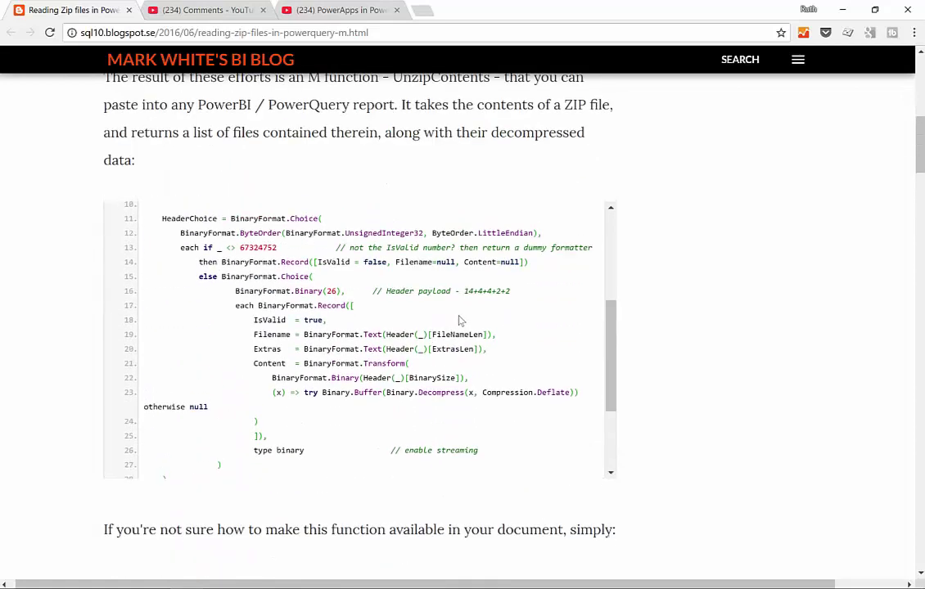
Step: Review the rest of the post and select its web address in the address bar
{"action": "scroll", "coordinate": [743, 296], "scroll_direction": "up", "scroll_amount": 3}
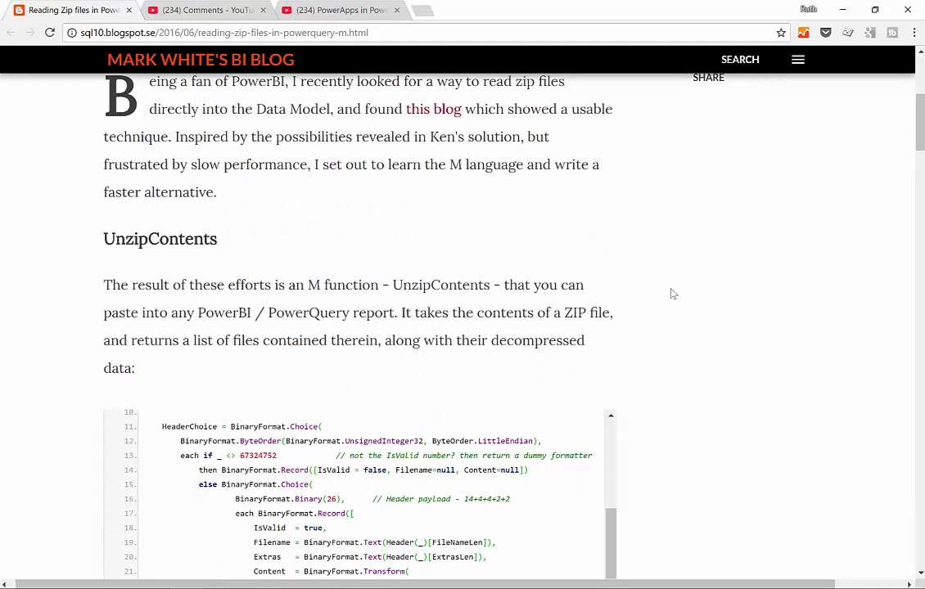
{"action": "scroll", "coordinate": [671, 294], "scroll_direction": "down", "scroll_amount": 20}
{"action": "scroll", "coordinate": [607, 394], "scroll_direction": "down", "scroll_amount": 3}
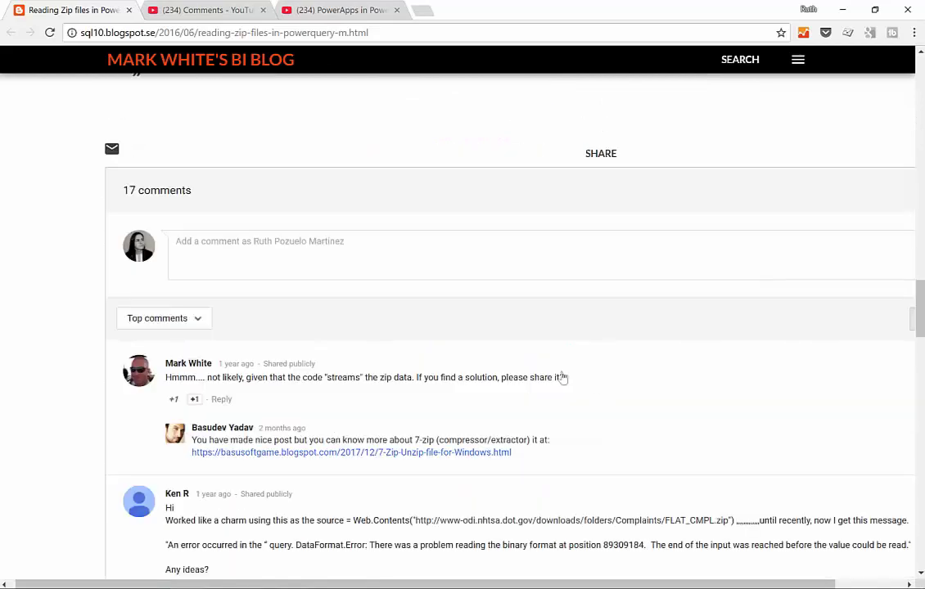
{"action": "scroll", "coordinate": [563, 373], "scroll_direction": "up", "scroll_amount": 8}
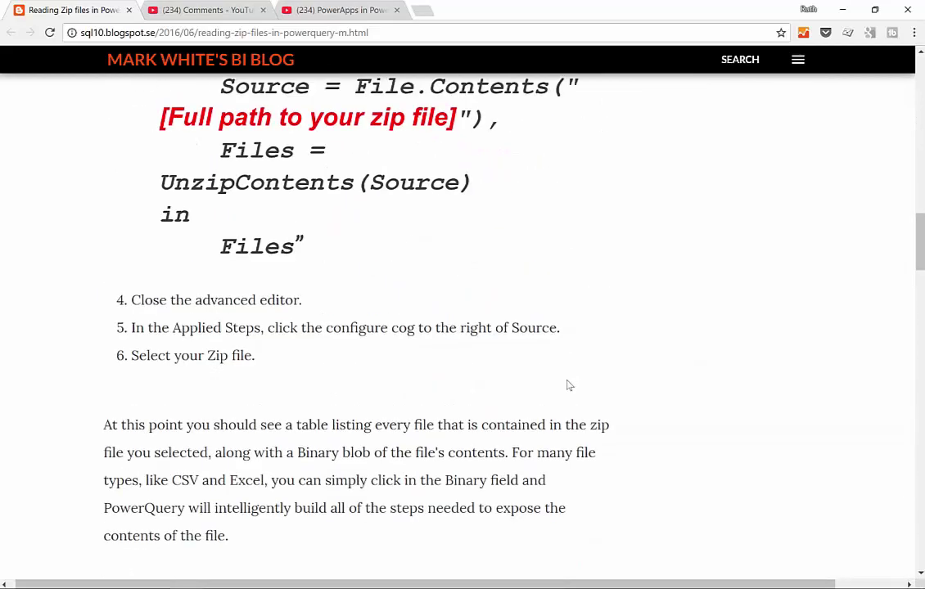
{"action": "scroll", "coordinate": [573, 381], "scroll_direction": "up", "scroll_amount": 9}
{"action": "scroll", "coordinate": [571, 386], "scroll_direction": "up", "scroll_amount": 3}
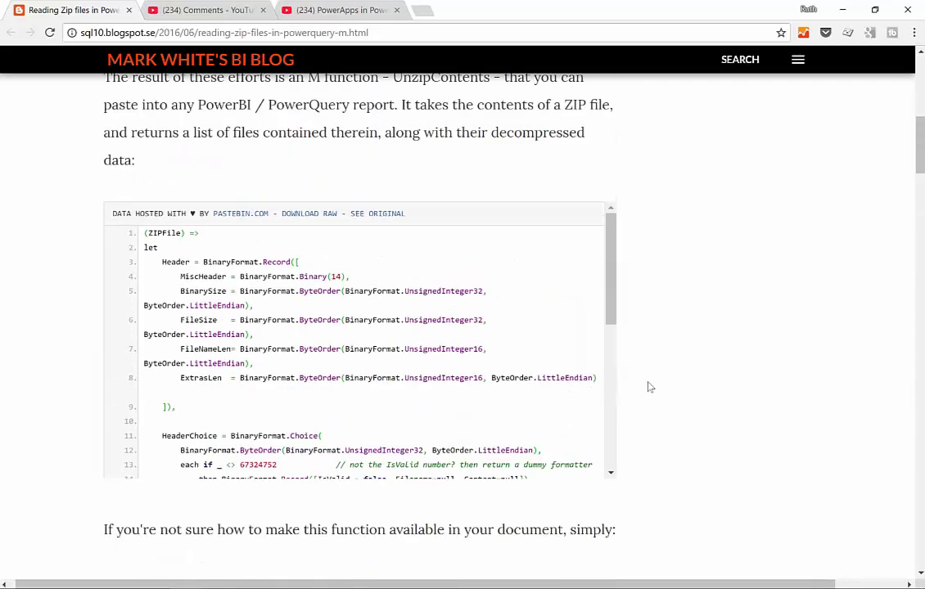
{"action": "scroll", "coordinate": [647, 387], "scroll_direction": "up", "scroll_amount": 8}
{"action": "scroll", "coordinate": [547, 398], "scroll_direction": "down", "scroll_amount": 10}
{"action": "scroll", "coordinate": [642, 403], "scroll_direction": "down", "scroll_amount": 10}
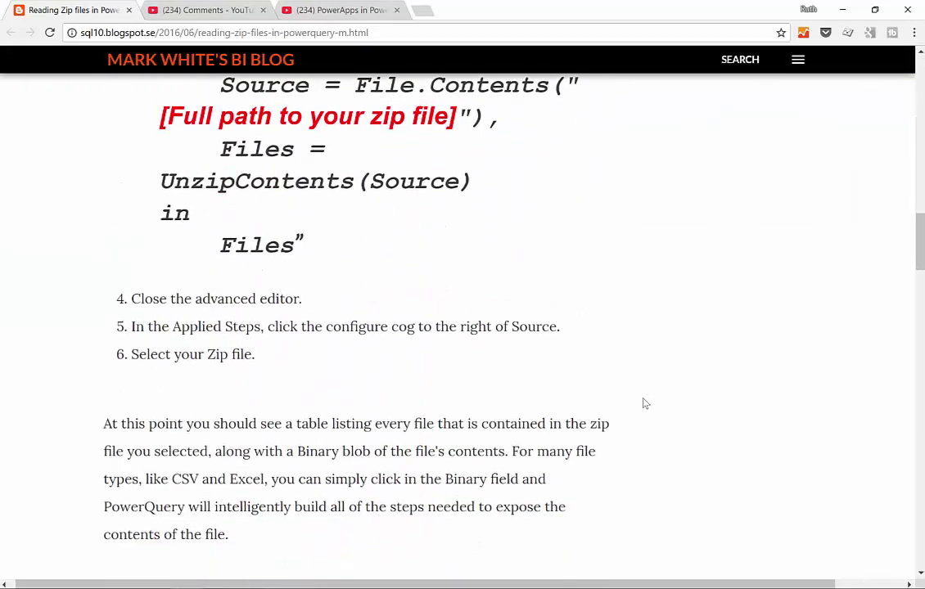
{"action": "scroll", "coordinate": [642, 400], "scroll_direction": "up", "scroll_amount": 5}
{"action": "scroll", "coordinate": [642, 399], "scroll_direction": "up", "scroll_amount": 10}
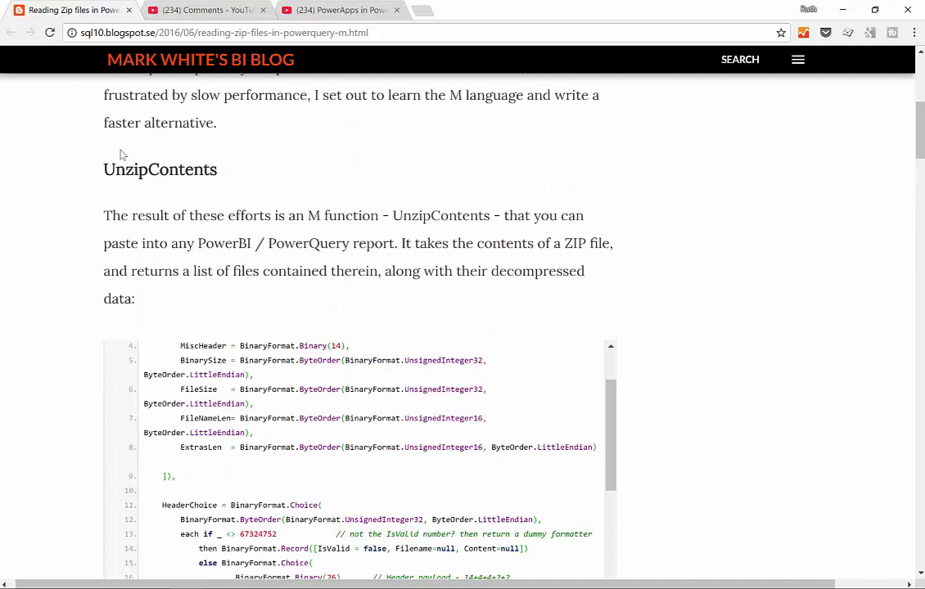
{"action": "left_click", "coordinate": [398, 34]}
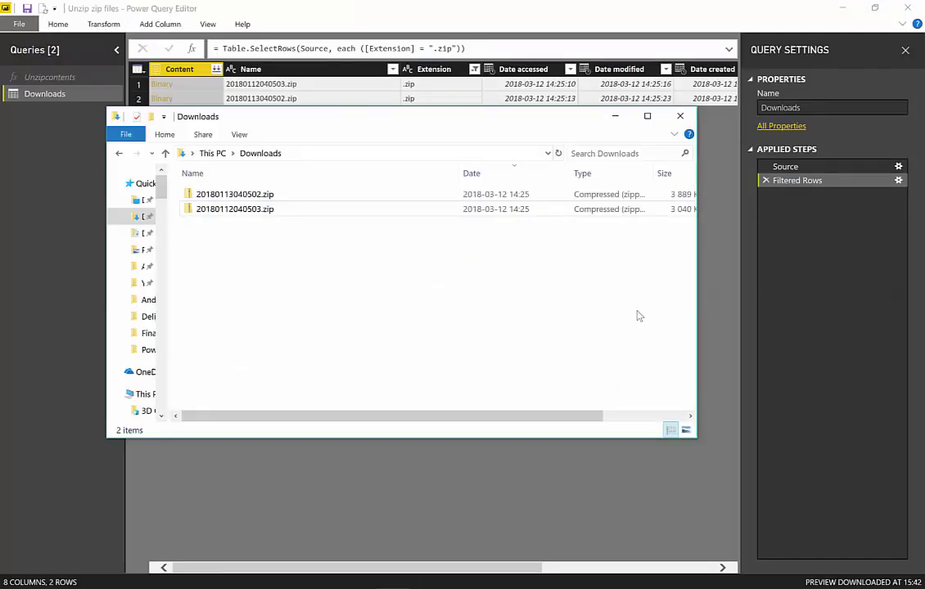
Step: Check the zip files, including 20180112040503.zip, in Downloads, then return to Power Query Editor
{"action": "left_click", "coordinate": [204, 210]}
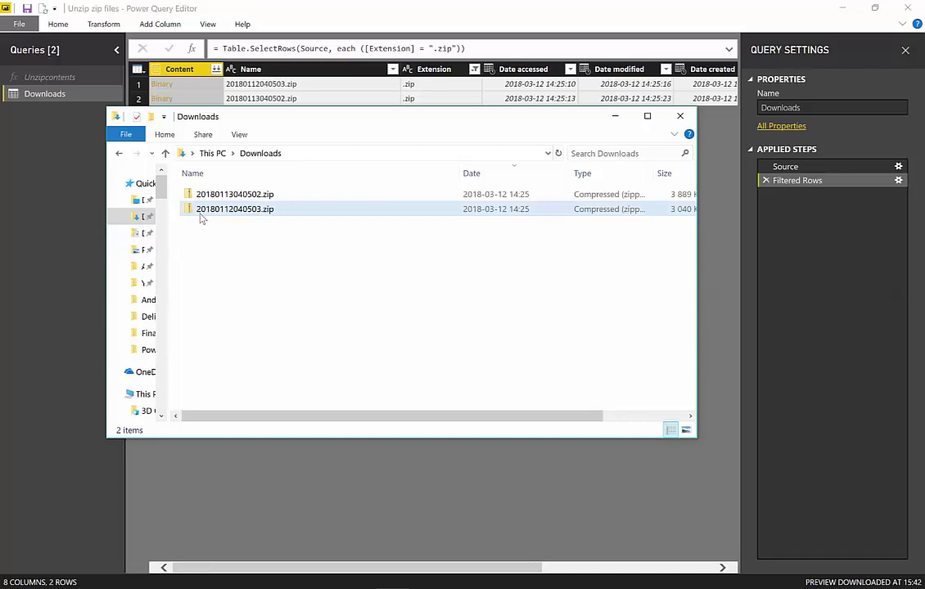
{"action": "left_click", "coordinate": [260, 156]}
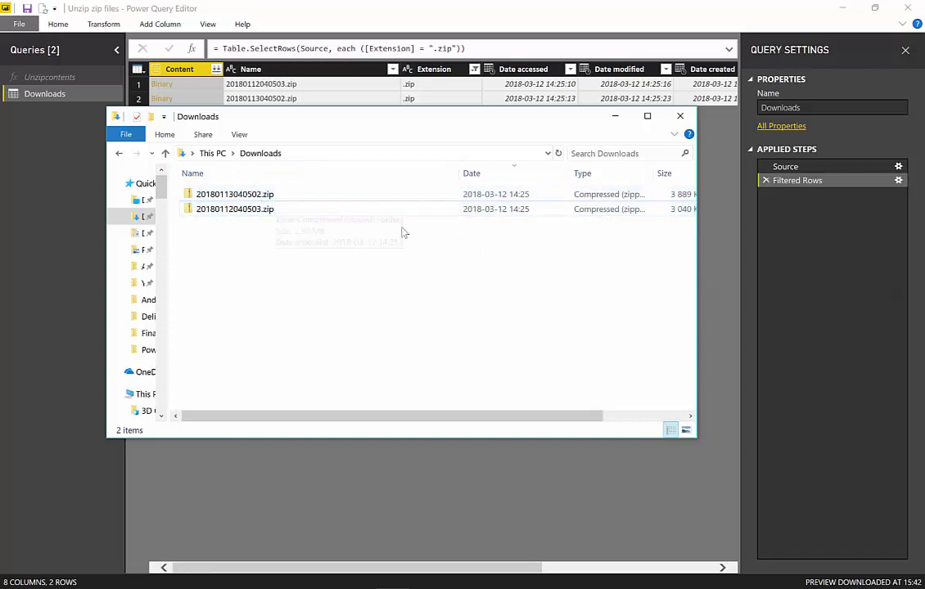
{"action": "left_click", "coordinate": [477, 477]}
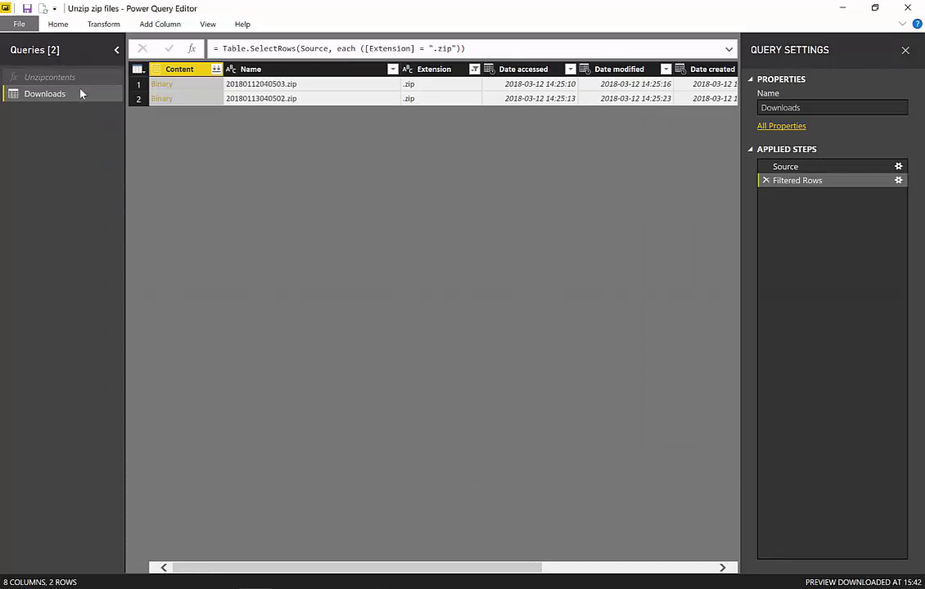
Step: Create a new Folder query on the Downloads folder, loading its file list without combining
{"action": "left_click", "coordinate": [55, 25]}
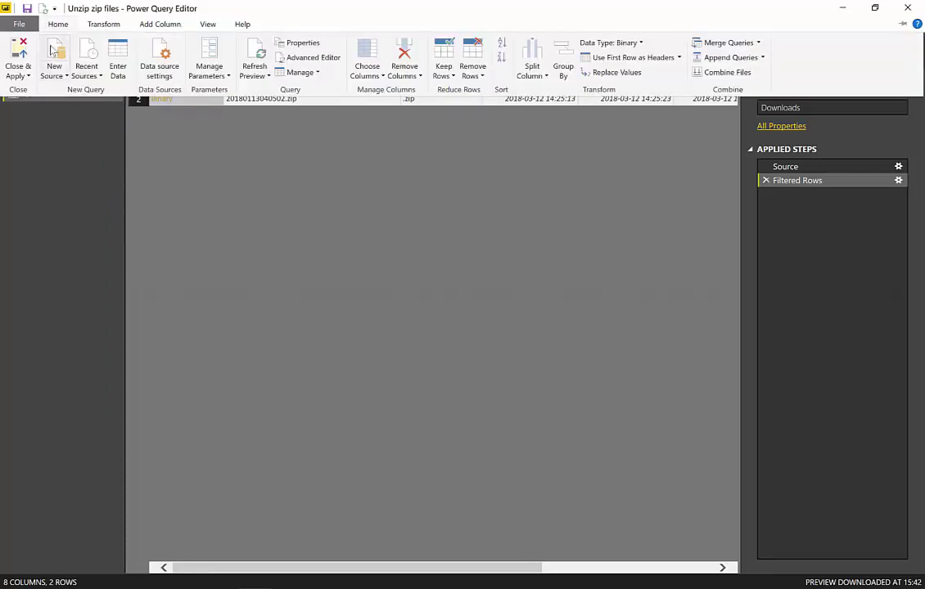
{"action": "left_click", "coordinate": [555, 315]}
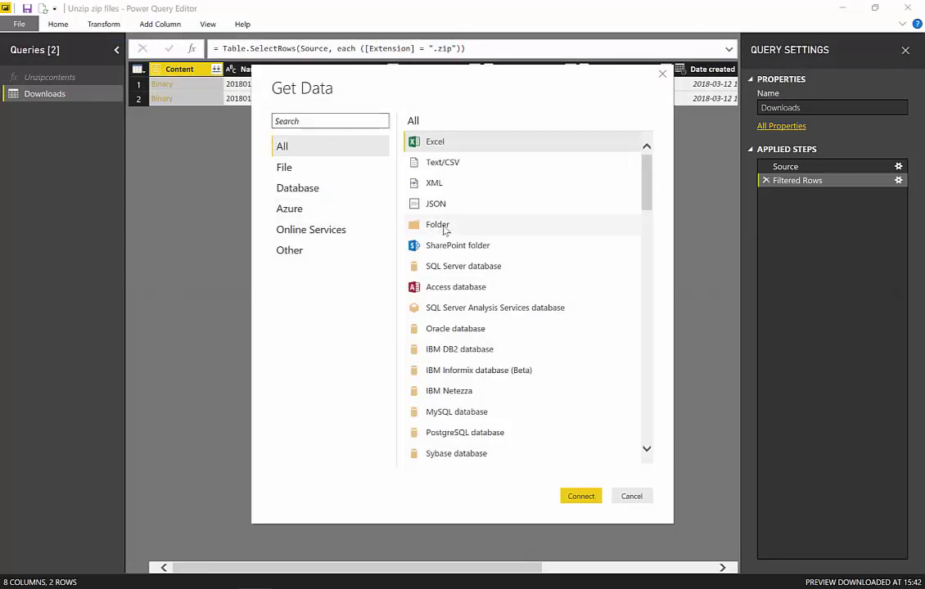
{"action": "left_click", "coordinate": [446, 230]}
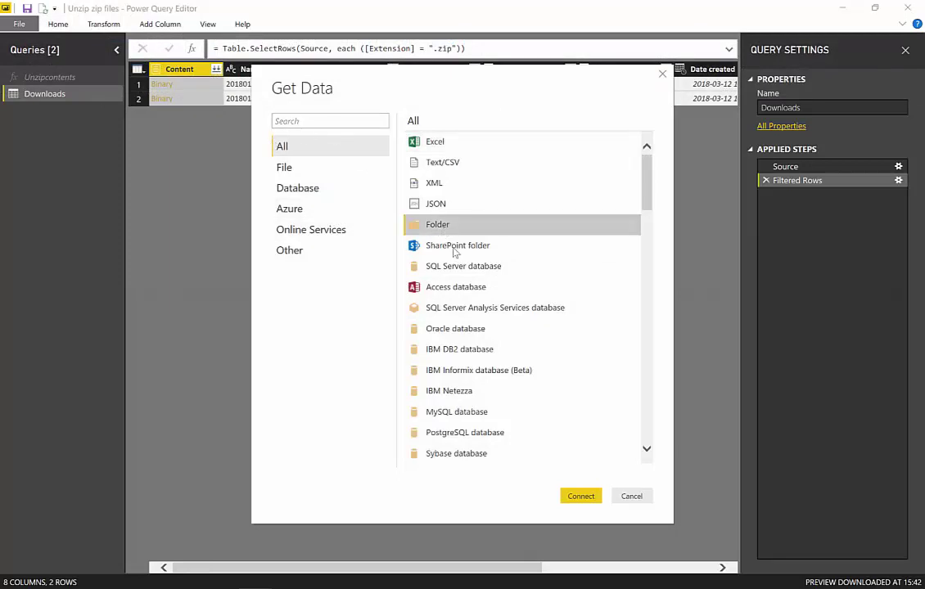
{"action": "left_click", "coordinate": [582, 497]}
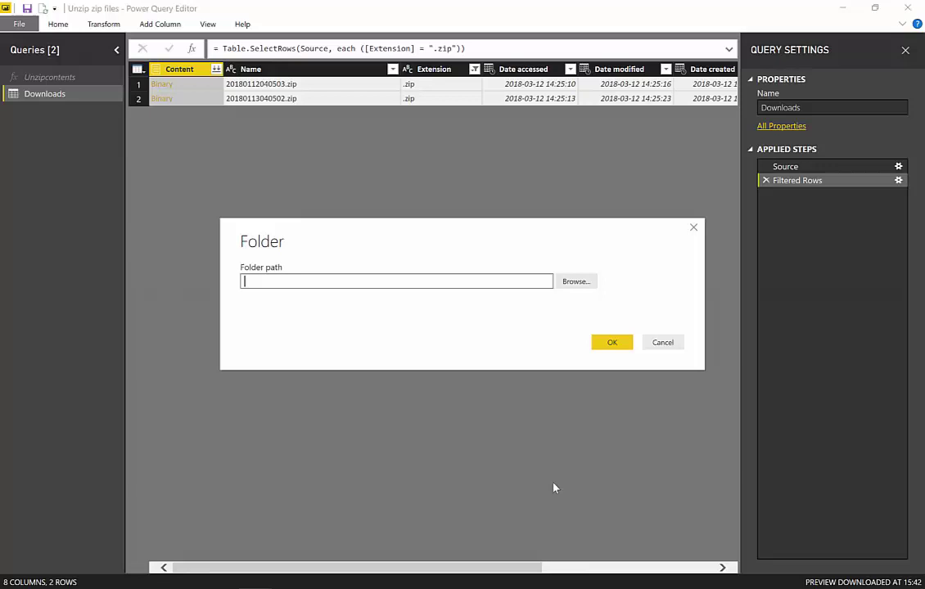
{"action": "left_click", "coordinate": [576, 282]}
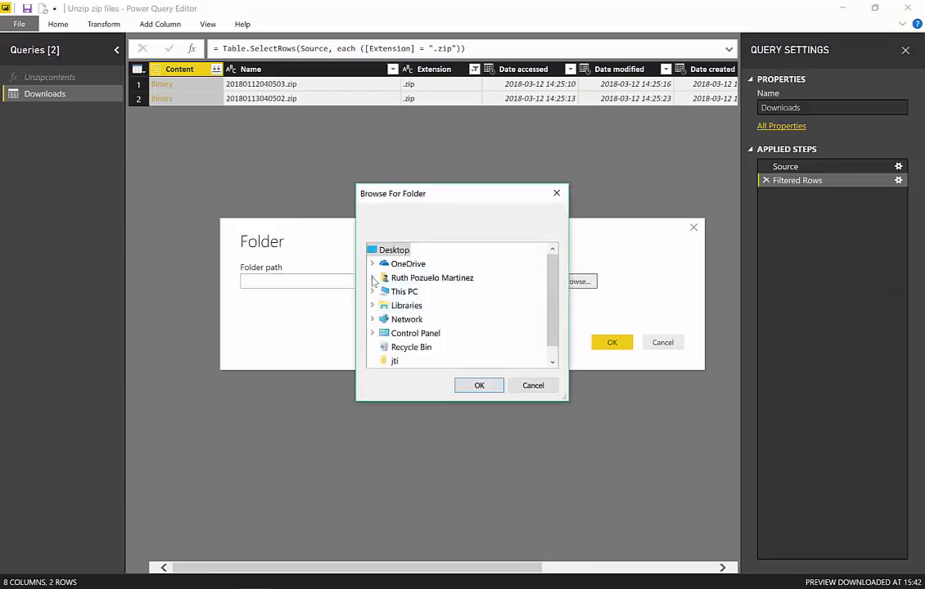
{"action": "left_click", "coordinate": [374, 279]}
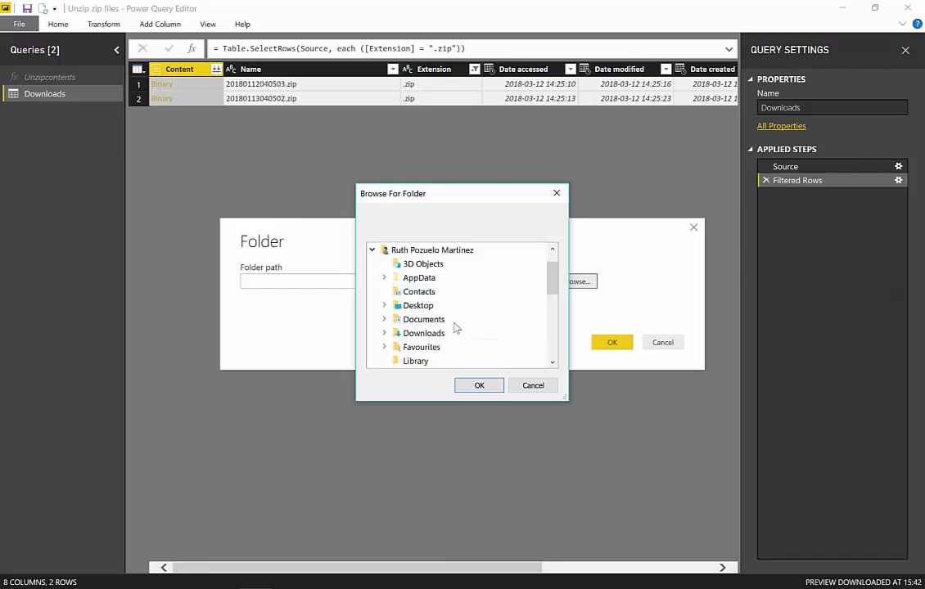
{"action": "left_click", "coordinate": [423, 334]}
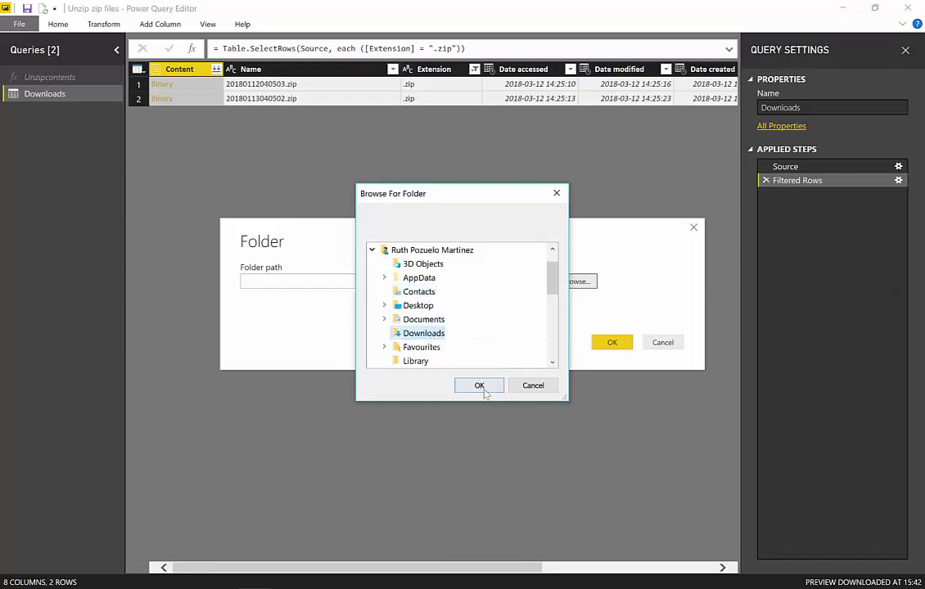
{"action": "left_click", "coordinate": [480, 386]}
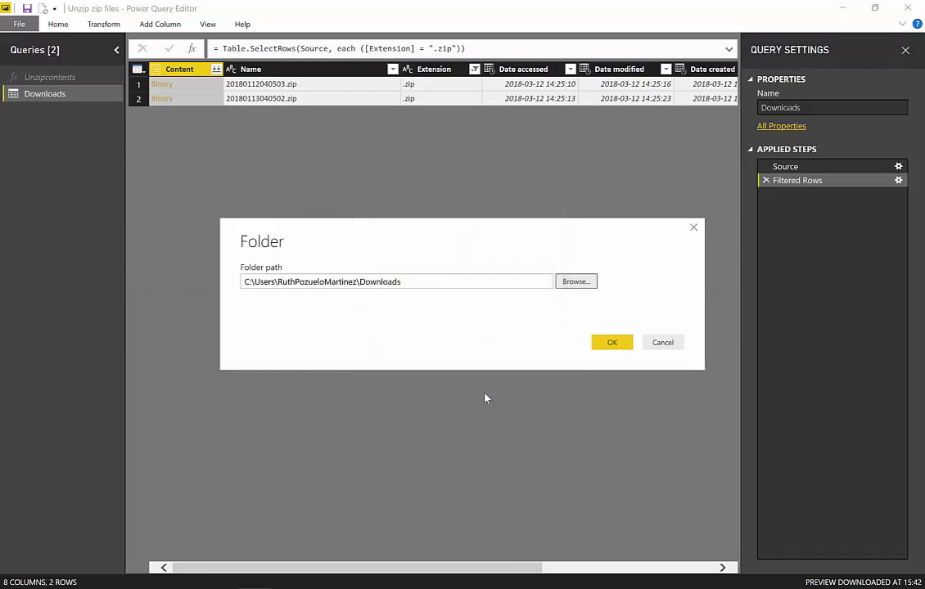
{"action": "left_click", "coordinate": [612, 343]}
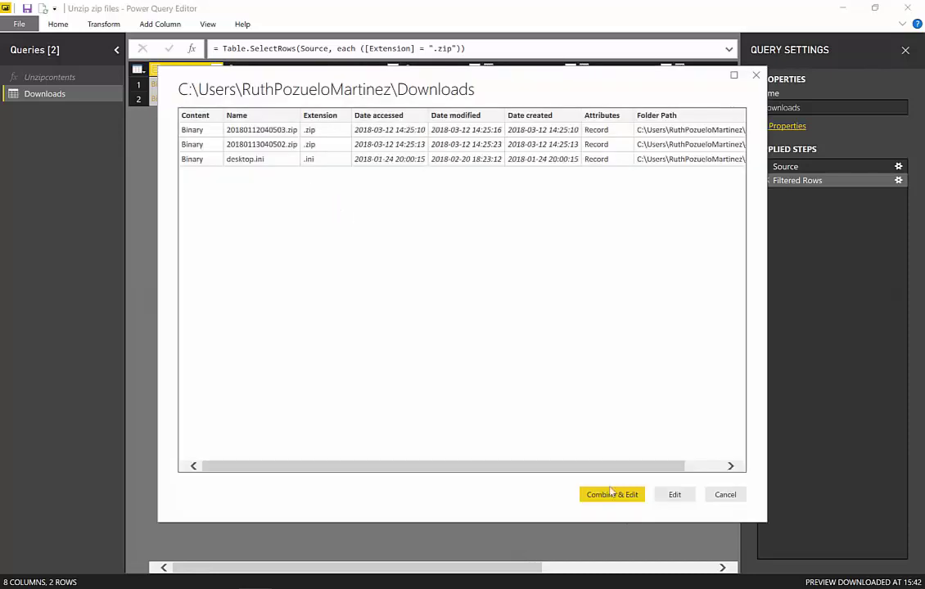
{"action": "left_click", "coordinate": [679, 496]}
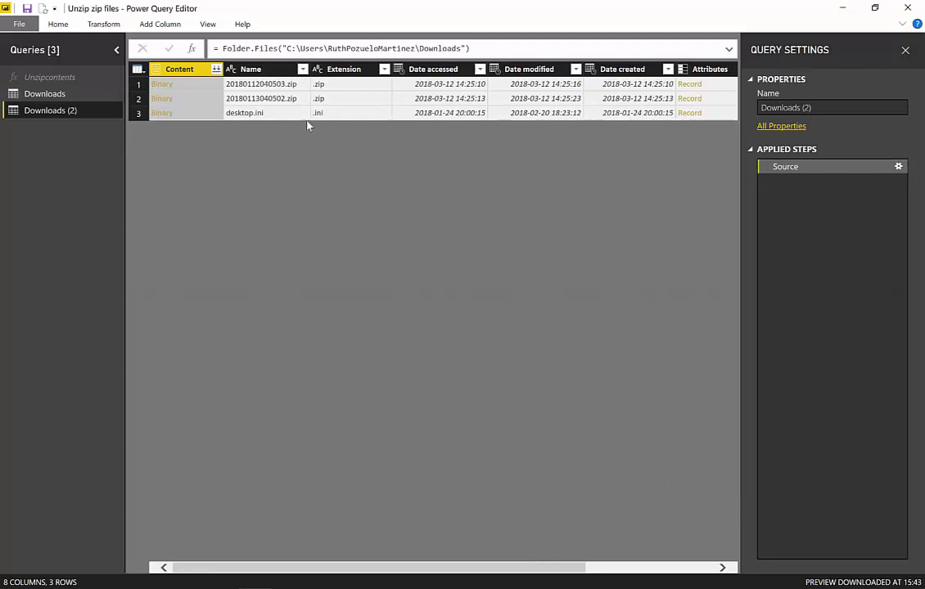
Step: Filter the Extension column to keep only .zip files
{"action": "left_click", "coordinate": [384, 69]}
{"action": "left_click", "coordinate": [197, 218]}
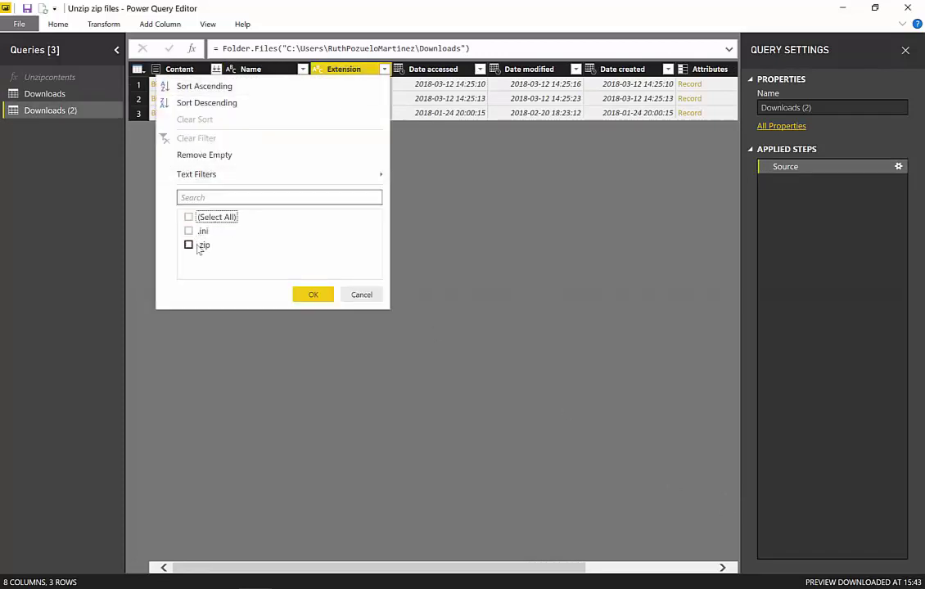
{"action": "left_click", "coordinate": [189, 245]}
{"action": "left_click", "coordinate": [315, 296]}
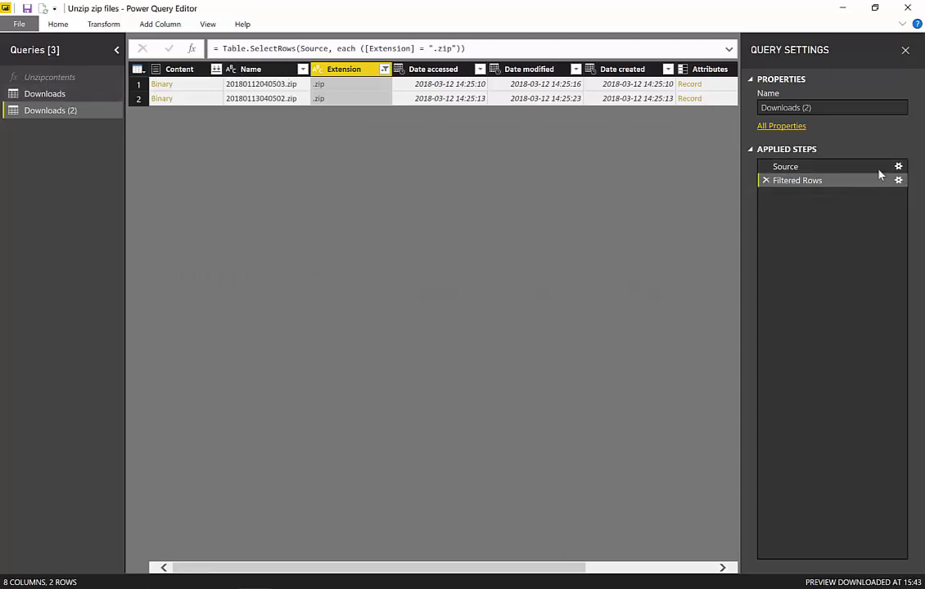
Step: Compare Downloads with Downloads (2), then delete the duplicate Downloads (2) query
{"action": "left_click", "coordinate": [41, 95]}
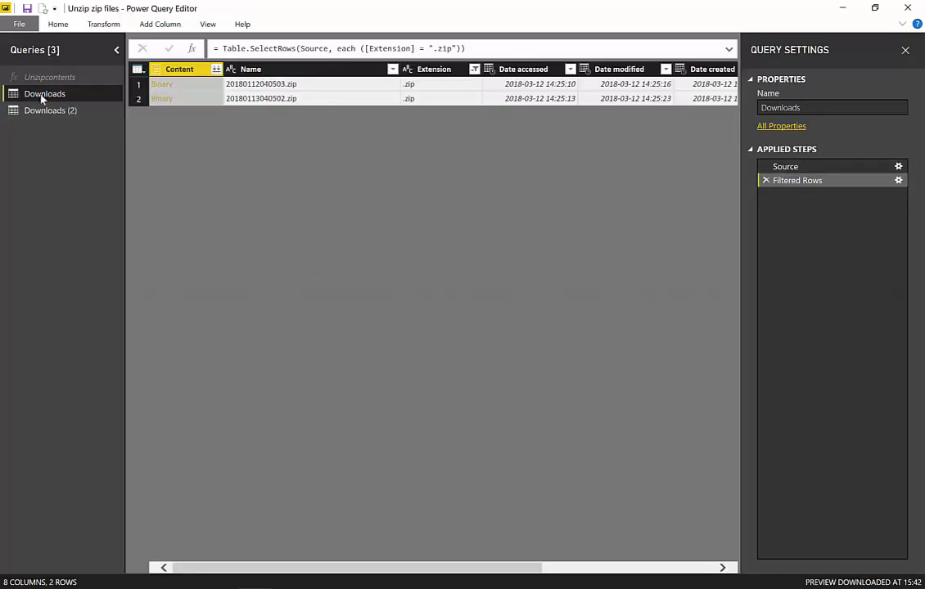
{"action": "left_click", "coordinate": [39, 115]}
{"action": "left_click", "coordinate": [37, 96]}
{"action": "left_click", "coordinate": [39, 114]}
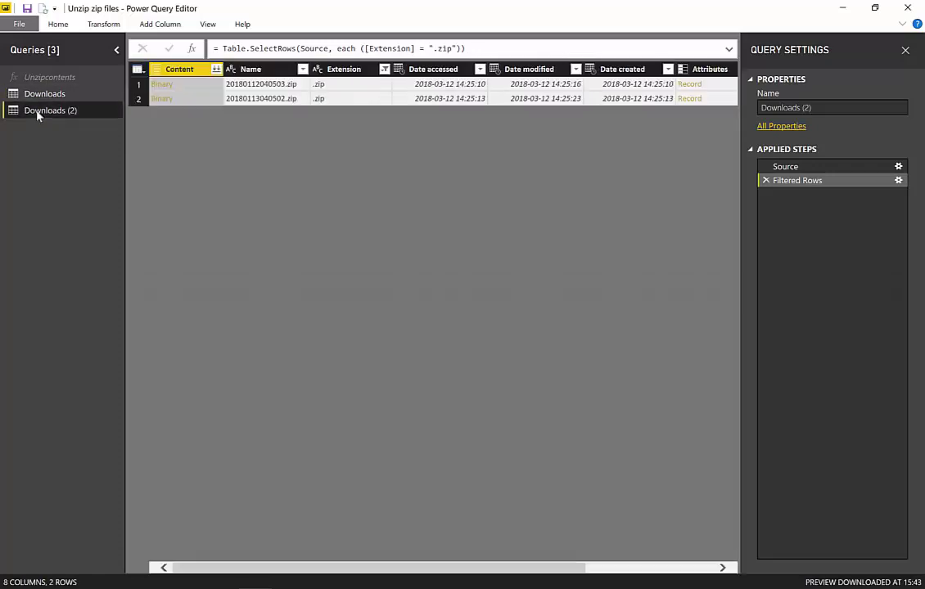
{"action": "right_click", "coordinate": [37, 113]}
{"action": "left_click", "coordinate": [65, 144]}
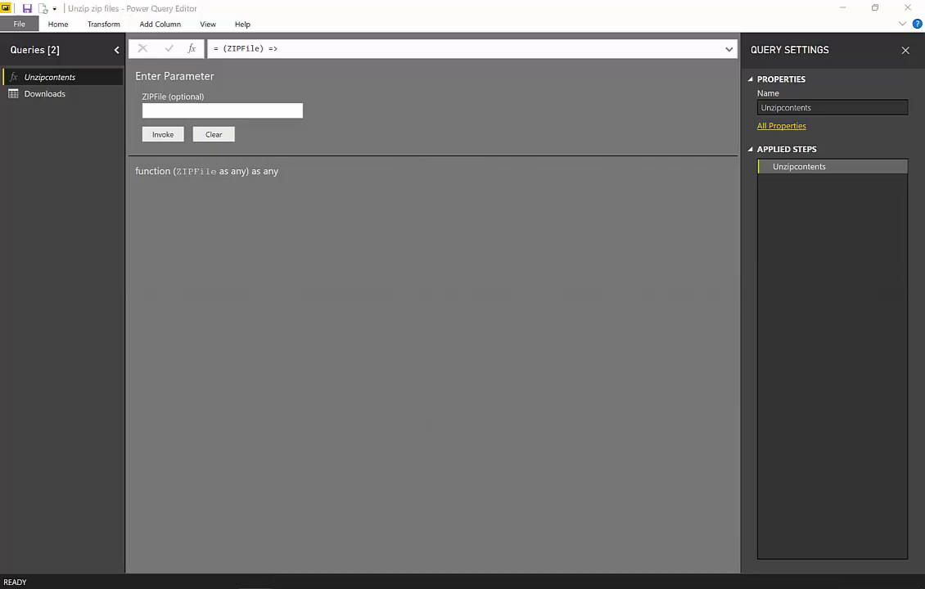
Step: Find the code box in the zip-reading blog post and open the raw UnzipContents code in a new tab
{"action": "left_click", "coordinate": [116, 468]}
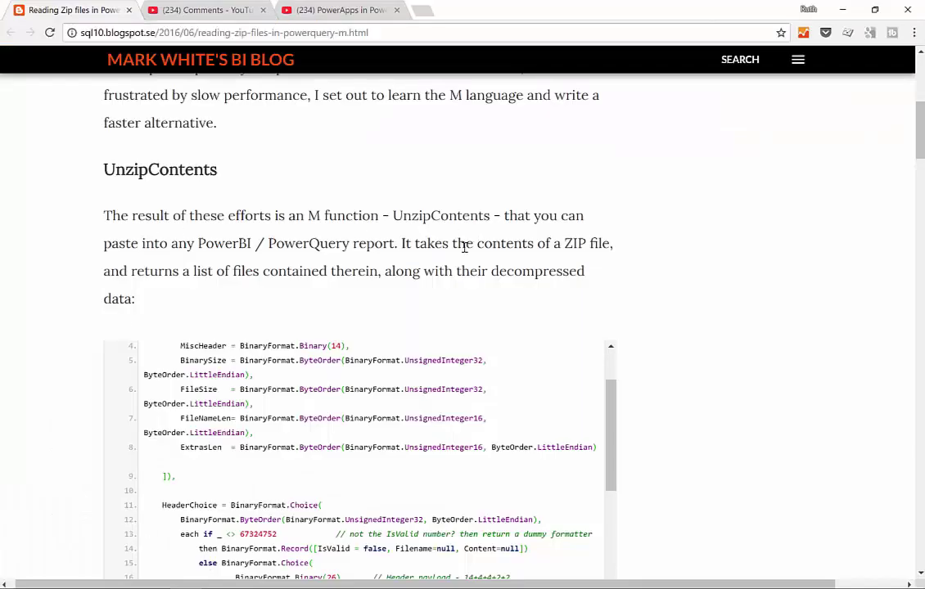
{"action": "scroll", "coordinate": [780, 428], "scroll_direction": "down", "scroll_amount": 5}
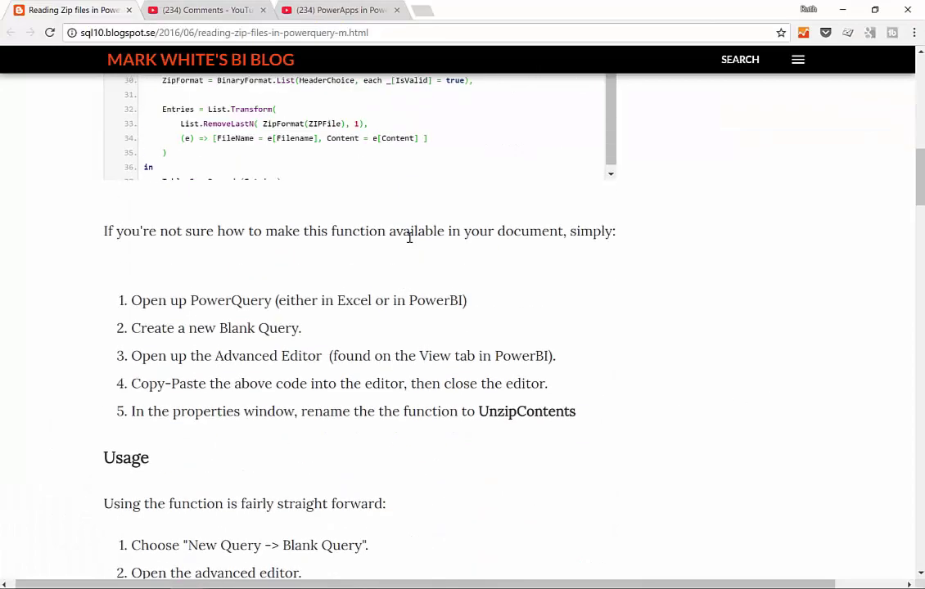
{"action": "scroll", "coordinate": [526, 331], "scroll_direction": "up", "scroll_amount": 4}
{"action": "scroll", "coordinate": [533, 289], "scroll_direction": "up", "scroll_amount": 3}
{"action": "scroll", "coordinate": [278, 417], "scroll_direction": "up", "scroll_amount": 5}
{"action": "scroll", "coordinate": [528, 423], "scroll_direction": "down", "scroll_amount": 2}
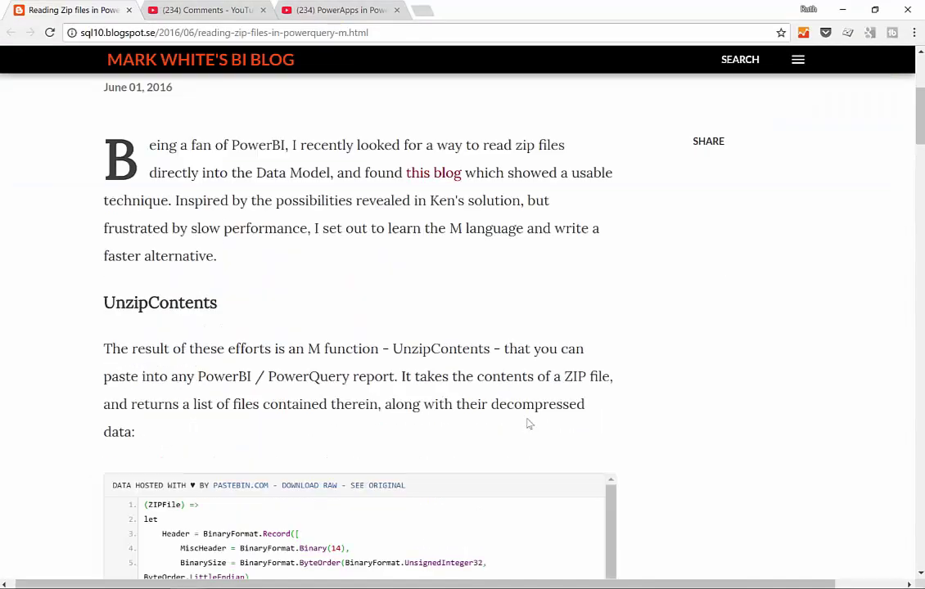
{"action": "scroll", "coordinate": [549, 438], "scroll_direction": "down", "scroll_amount": 2}
{"action": "scroll", "coordinate": [770, 418], "scroll_direction": "down", "scroll_amount": 3}
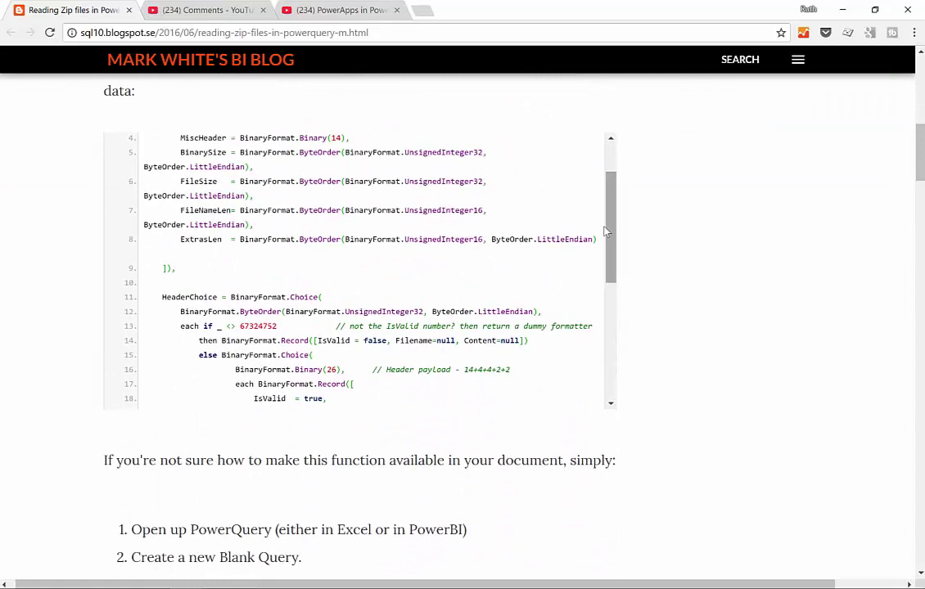
{"action": "scroll", "coordinate": [606, 231], "scroll_direction": "up", "scroll_amount": 2}
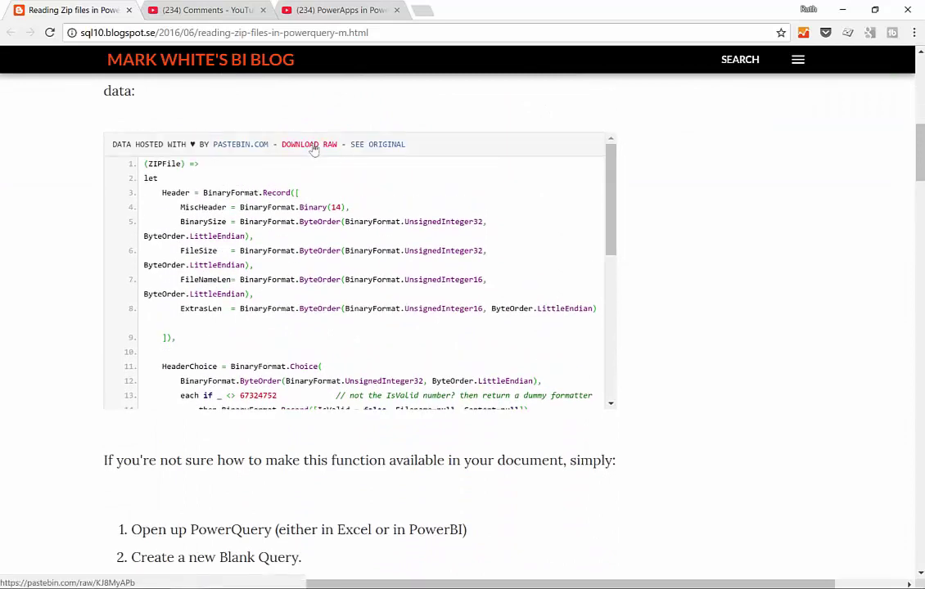
{"action": "left_click", "coordinate": [313, 146]}
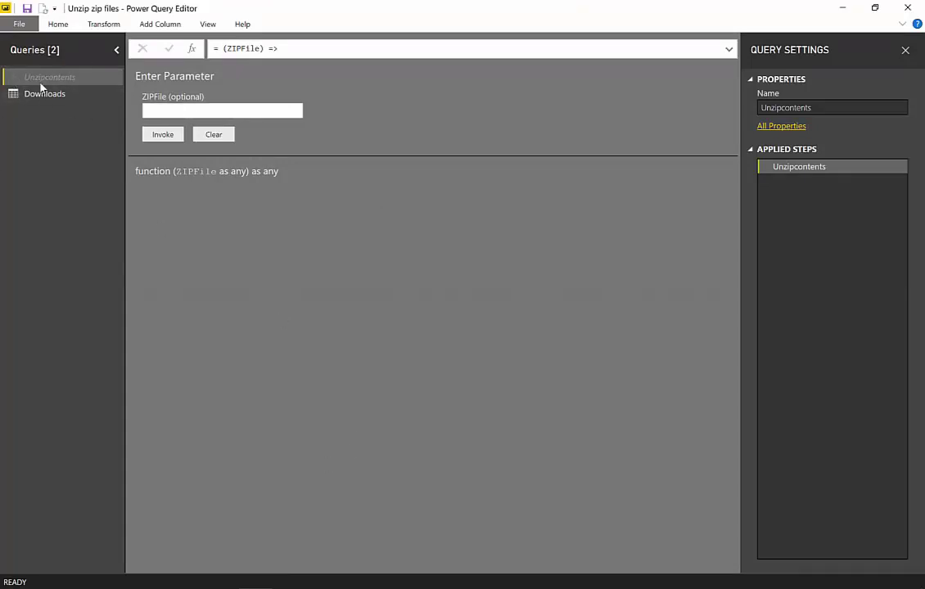
{"action": "left_click", "coordinate": [58, 24]}
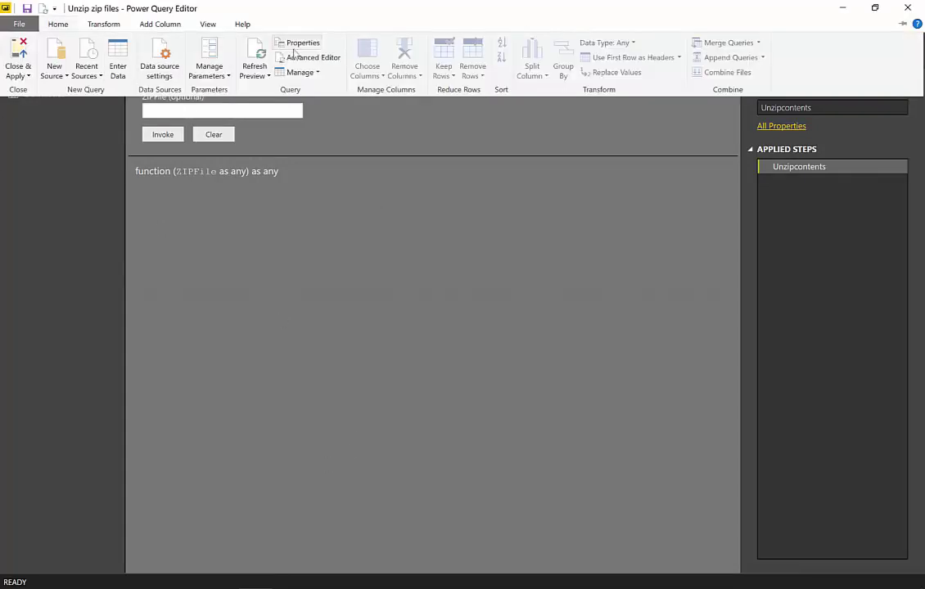
{"action": "left_click", "coordinate": [305, 57]}
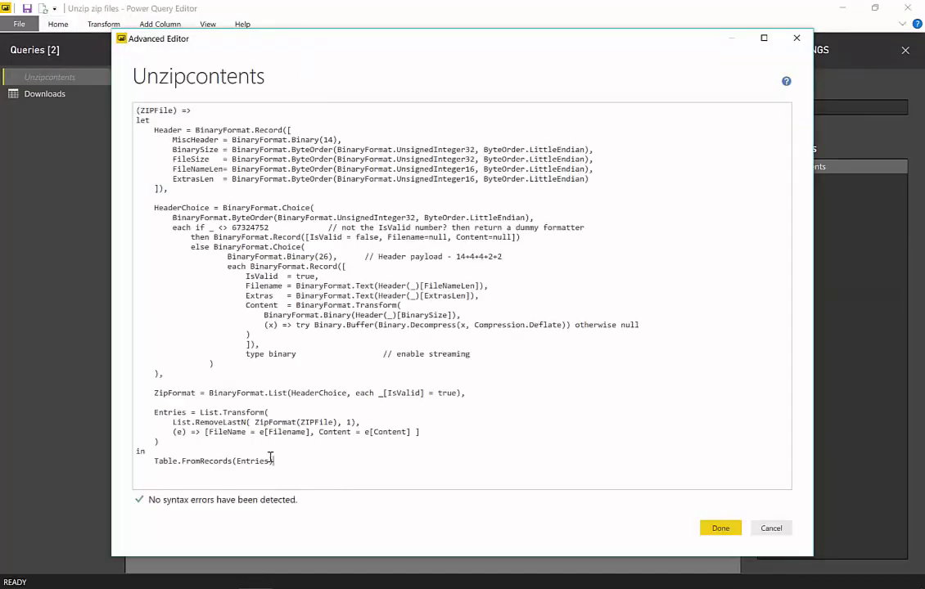
{"action": "left_click_drag", "start_coordinate": [274, 461], "coordinate": [63, 81]}
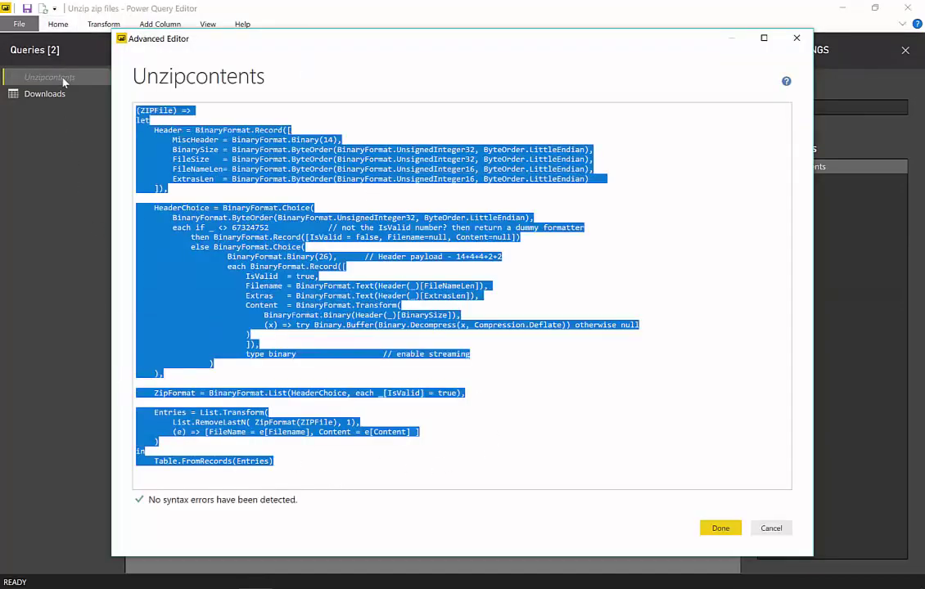
{"action": "left_click", "coordinate": [771, 528]}
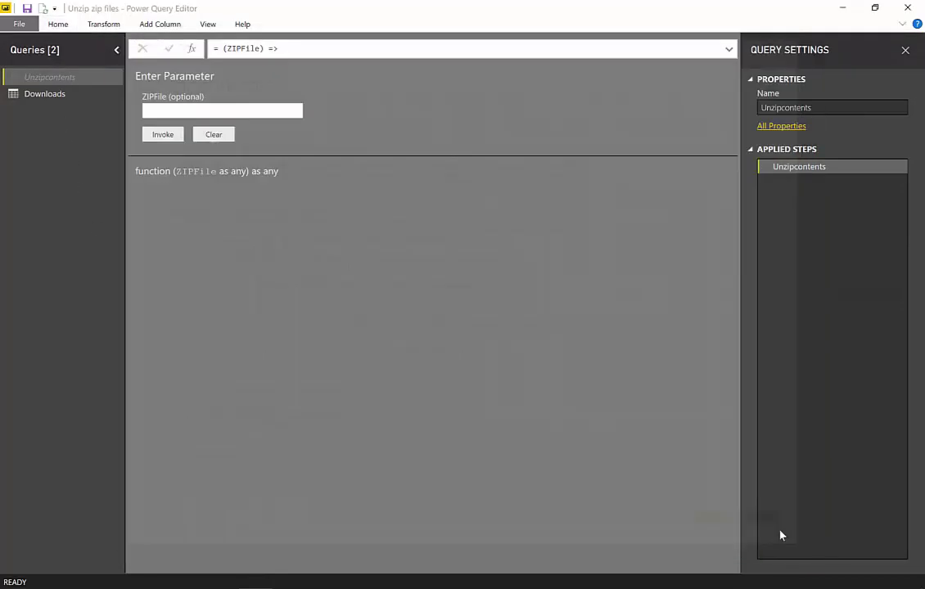
Step: Show the Downloads query's two filtered .zip files and look through the Home, Transform and Add Column commands
{"action": "left_click", "coordinate": [43, 94]}
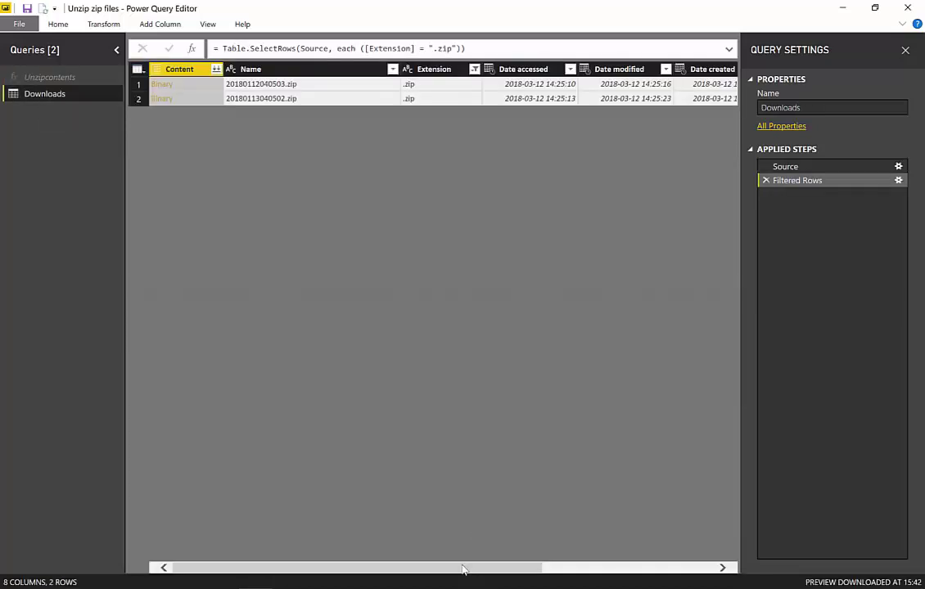
{"action": "left_click_drag", "start_coordinate": [442, 567], "coordinate": [344, 557]}
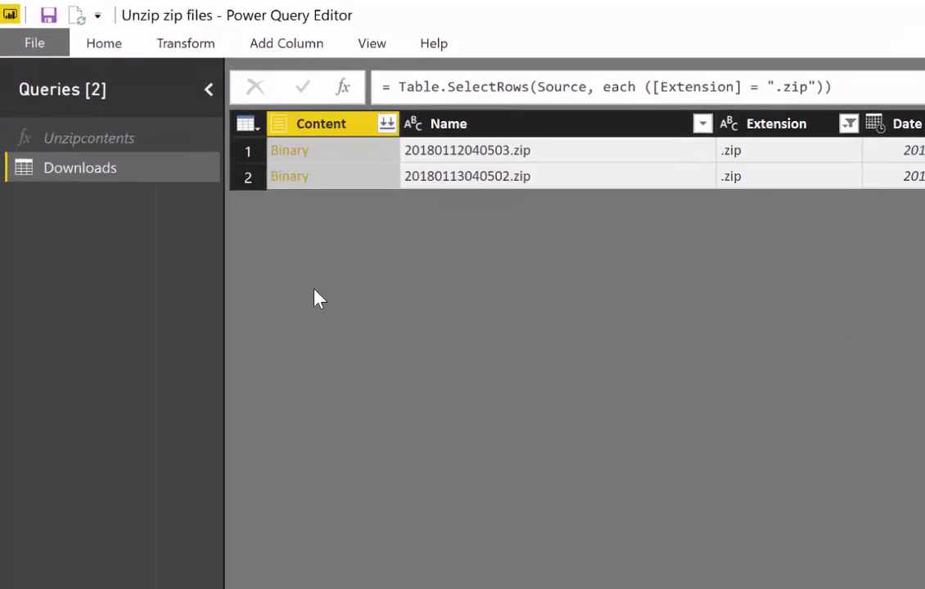
{"action": "left_click", "coordinate": [104, 43]}
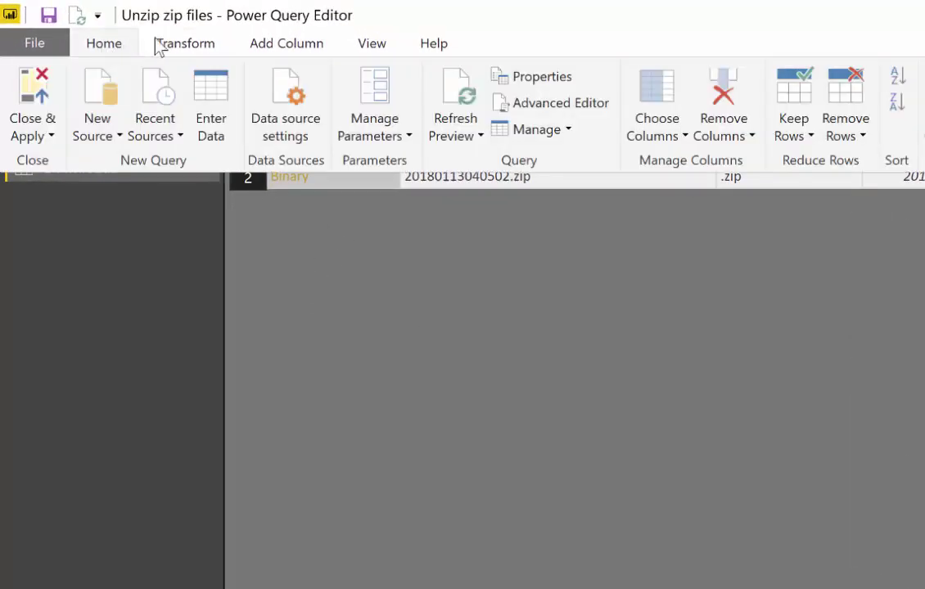
{"action": "left_click", "coordinate": [199, 43]}
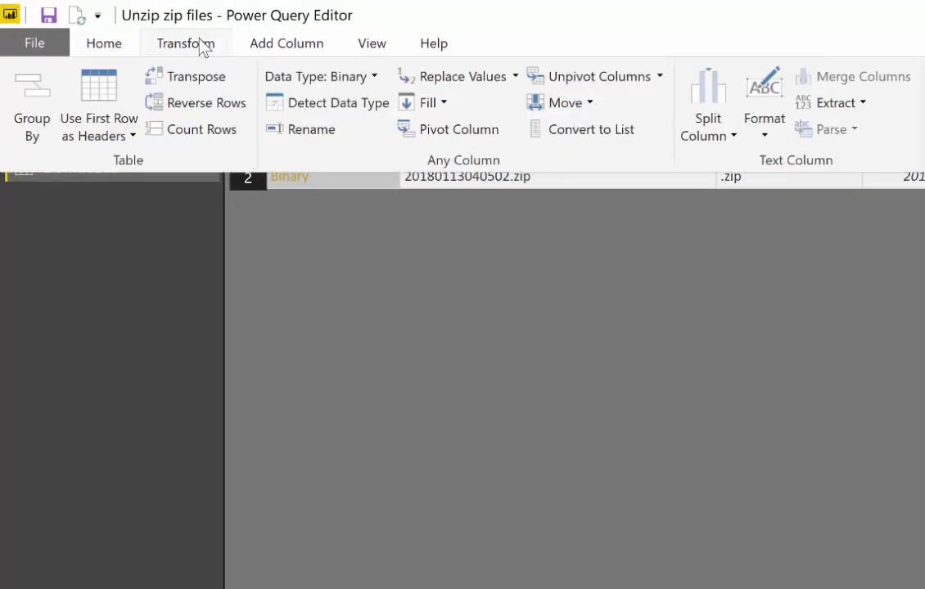
{"action": "left_click", "coordinate": [299, 51]}
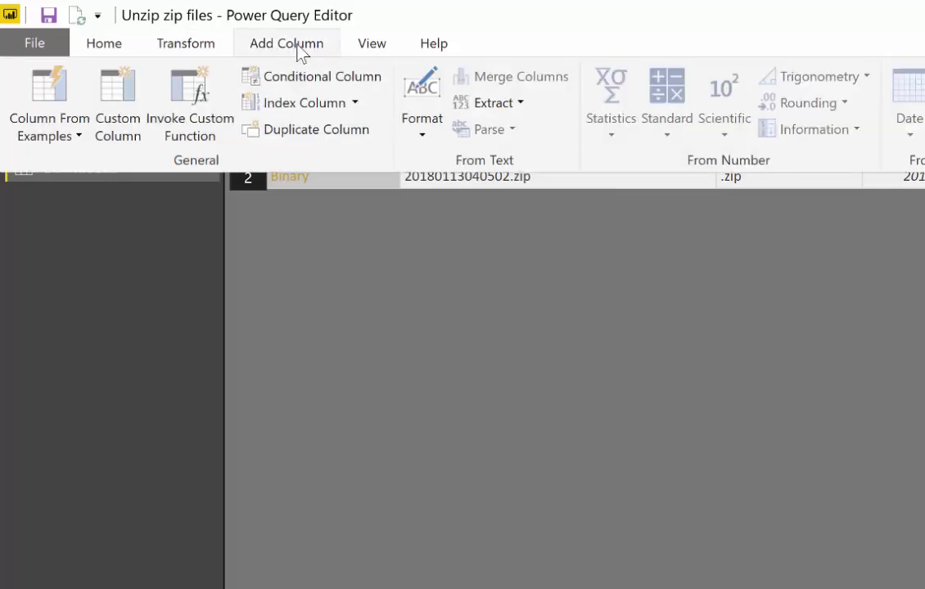
Step: Invoke the Unzipcontents custom function with the Content column as ZIPFile, adding an Unzipcontents column
{"action": "left_click", "coordinate": [199, 105]}
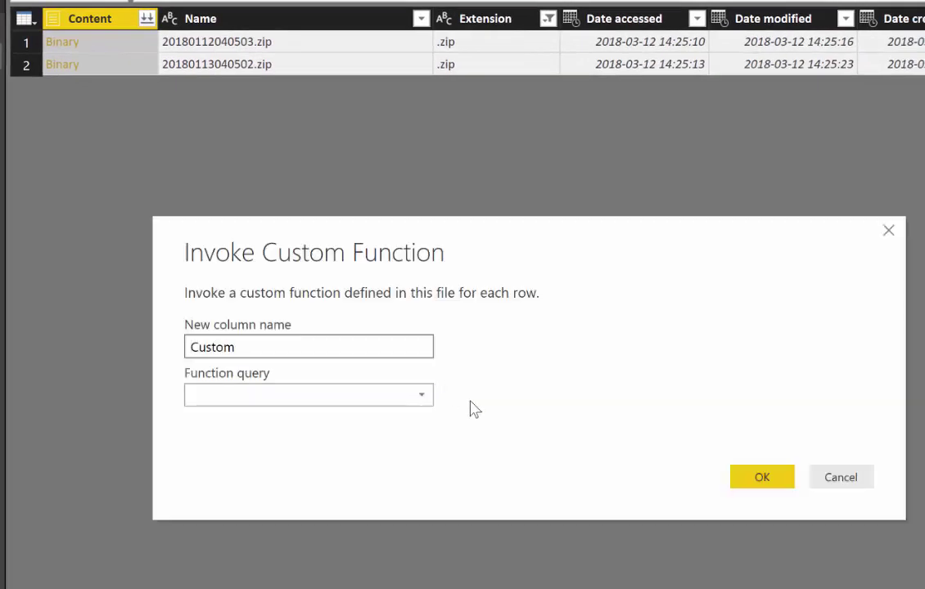
{"action": "left_click", "coordinate": [412, 397]}
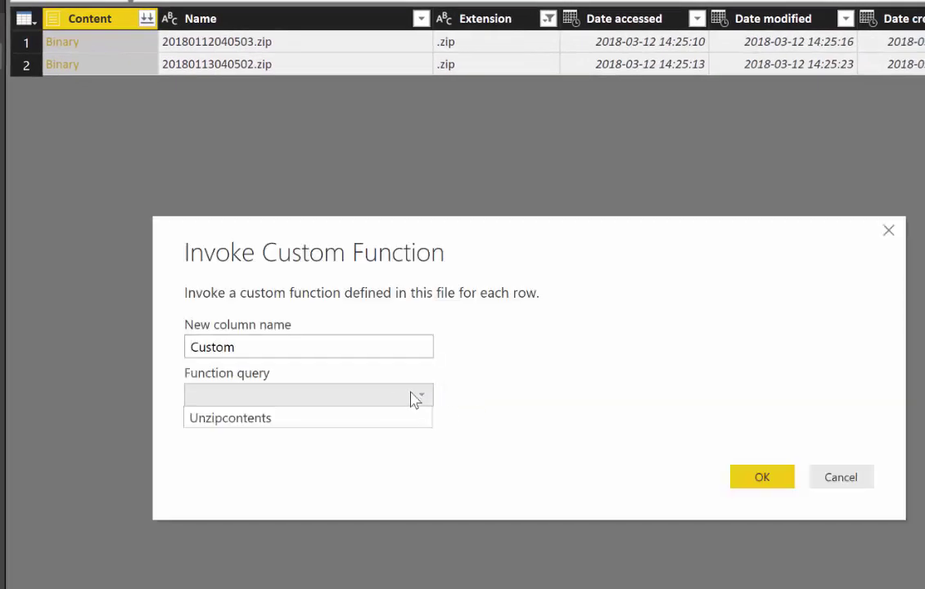
{"action": "left_click", "coordinate": [302, 421]}
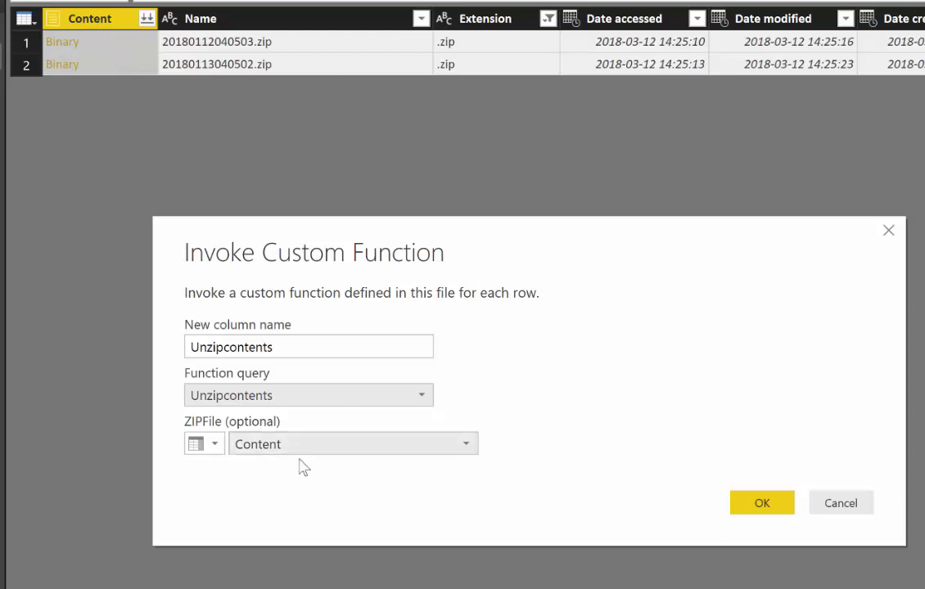
{"action": "left_click", "coordinate": [330, 443]}
{"action": "left_click", "coordinate": [328, 451]}
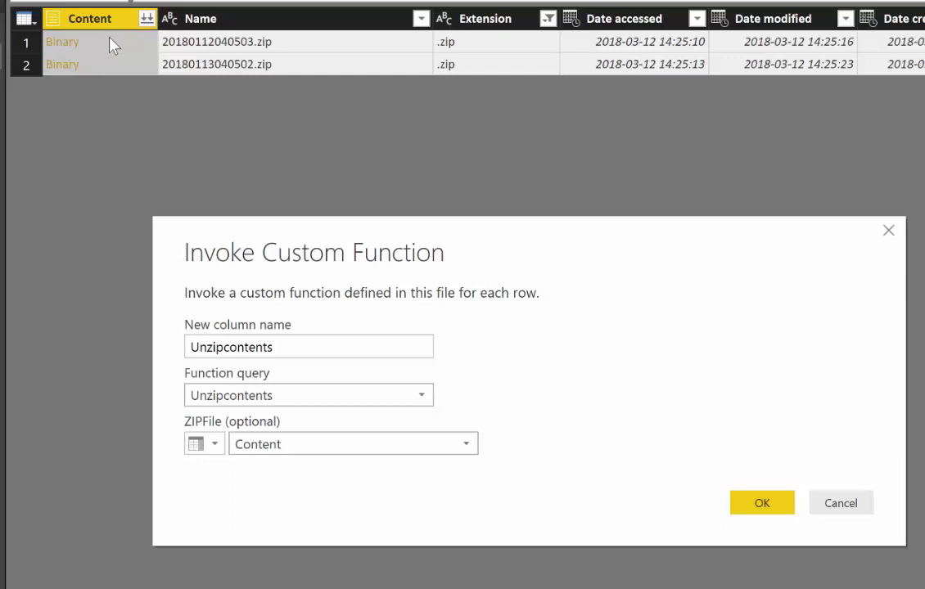
{"action": "left_click", "coordinate": [770, 504]}
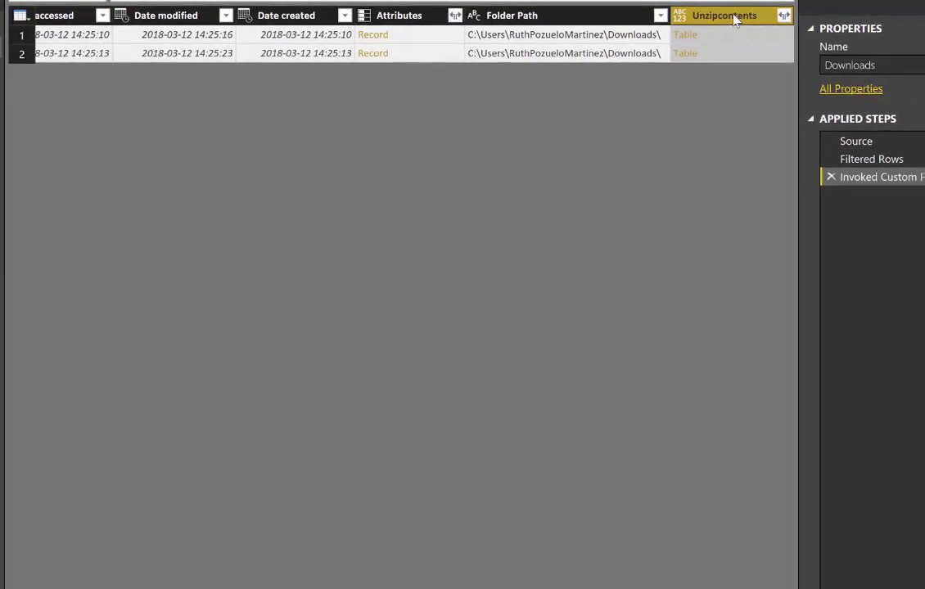
Step: Keep only the Unzipcontents column and expand just its Content, without FileName or a name prefix
{"action": "right_click", "coordinate": [735, 18]}
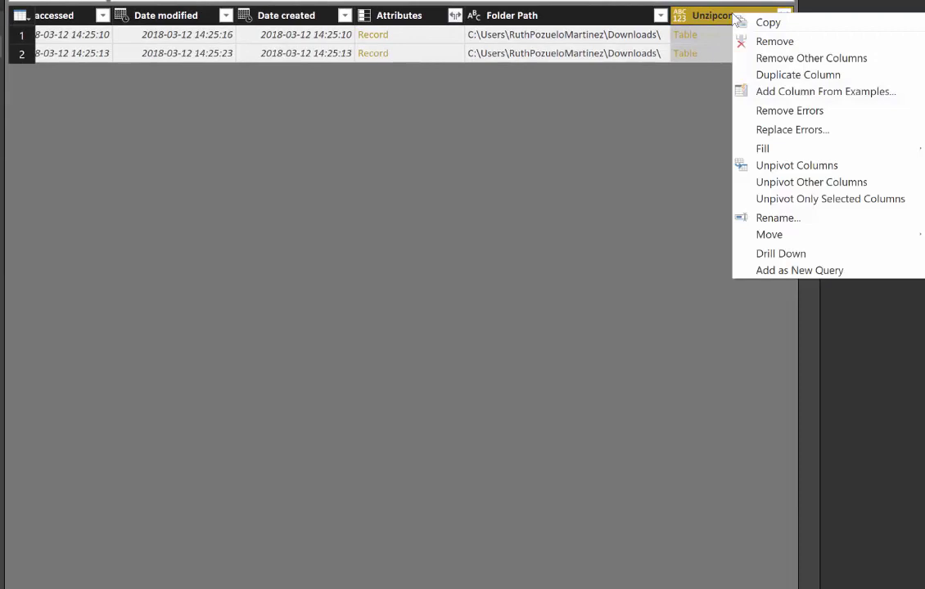
{"action": "left_click", "coordinate": [819, 59]}
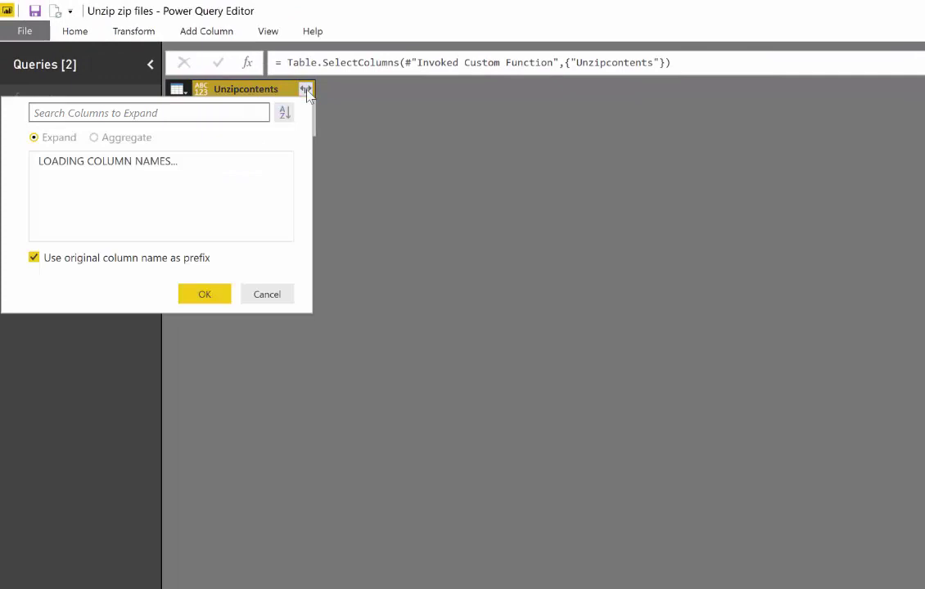
{"action": "left_click", "coordinate": [99, 259]}
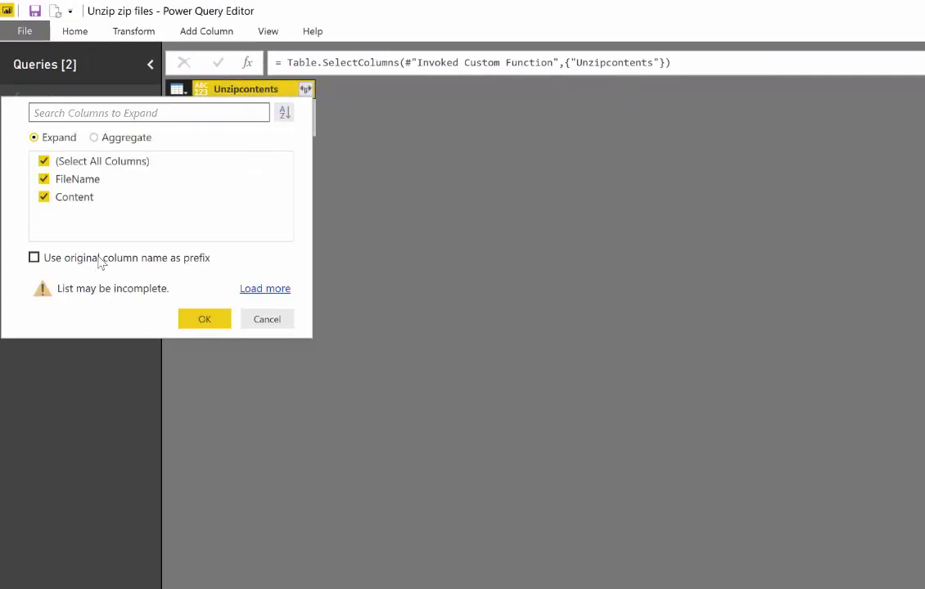
{"action": "left_click", "coordinate": [204, 321]}
{"action": "left_click", "coordinate": [75, 179]}
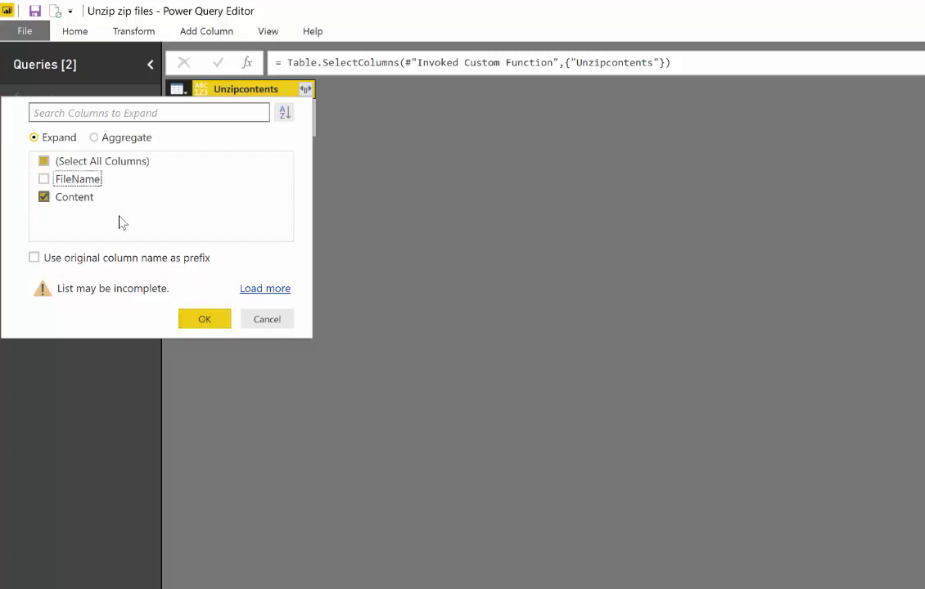
{"action": "left_click", "coordinate": [218, 319]}
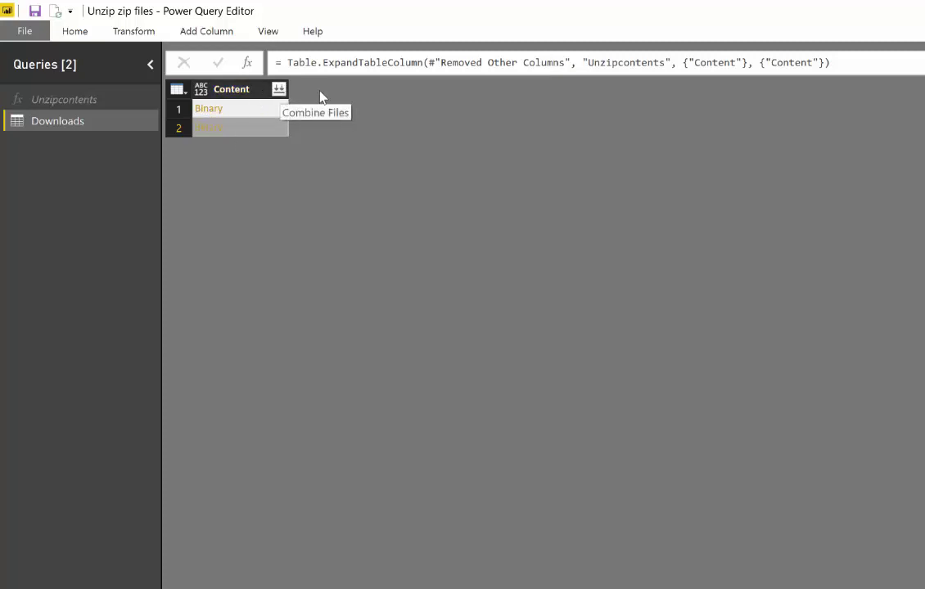
Step: Select the Content column of binaries and launch Combine Files on it
{"action": "left_click", "coordinate": [279, 88]}
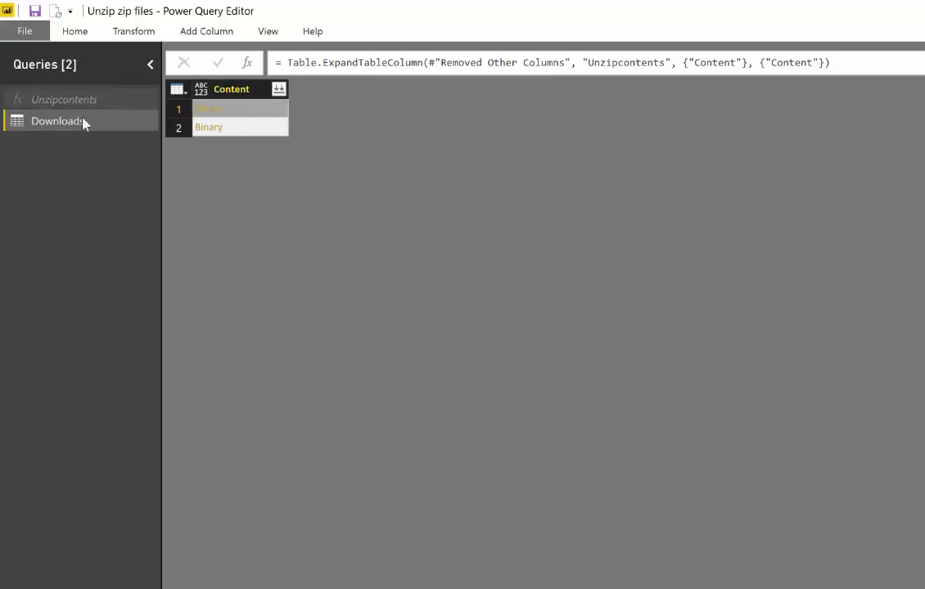
{"action": "left_click", "coordinate": [280, 93]}
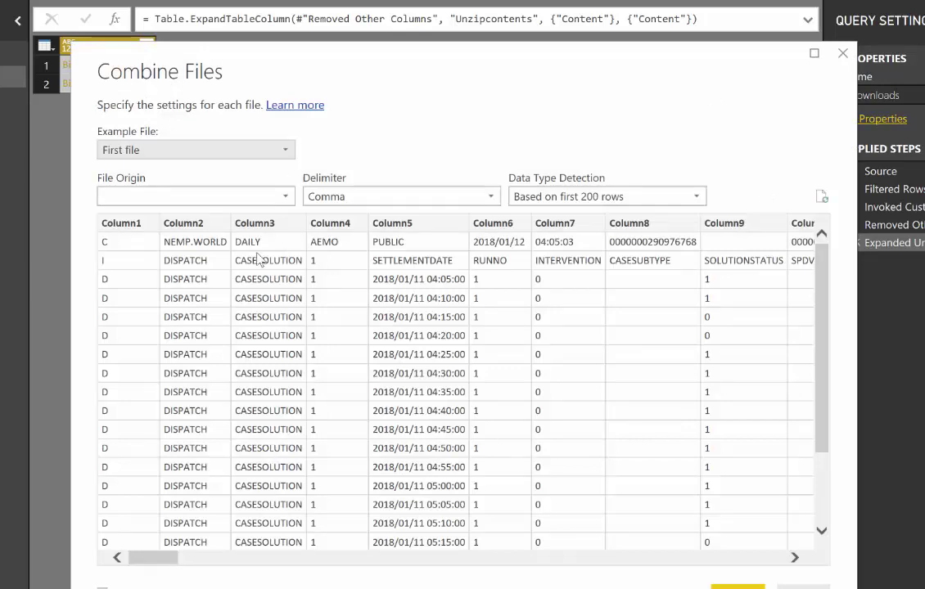
Step: Combine the CSVs using the first file as example, with type detection based on the first 200 rows
{"action": "scroll", "coordinate": [573, 450], "scroll_direction": "down", "scroll_amount": 3}
{"action": "scroll", "coordinate": [585, 409], "scroll_direction": "up", "scroll_amount": 3}
{"action": "left_click", "coordinate": [571, 198]}
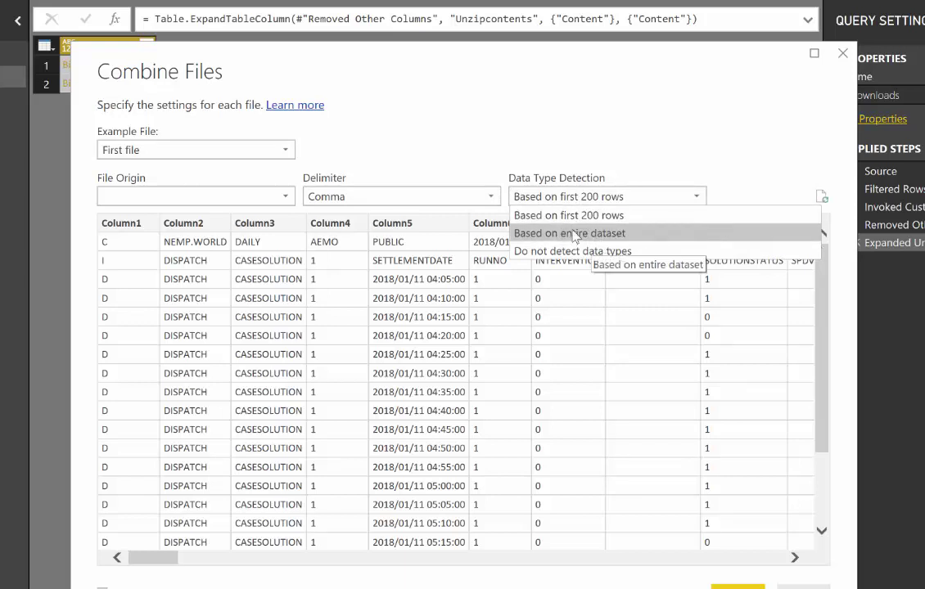
{"action": "left_click", "coordinate": [604, 216]}
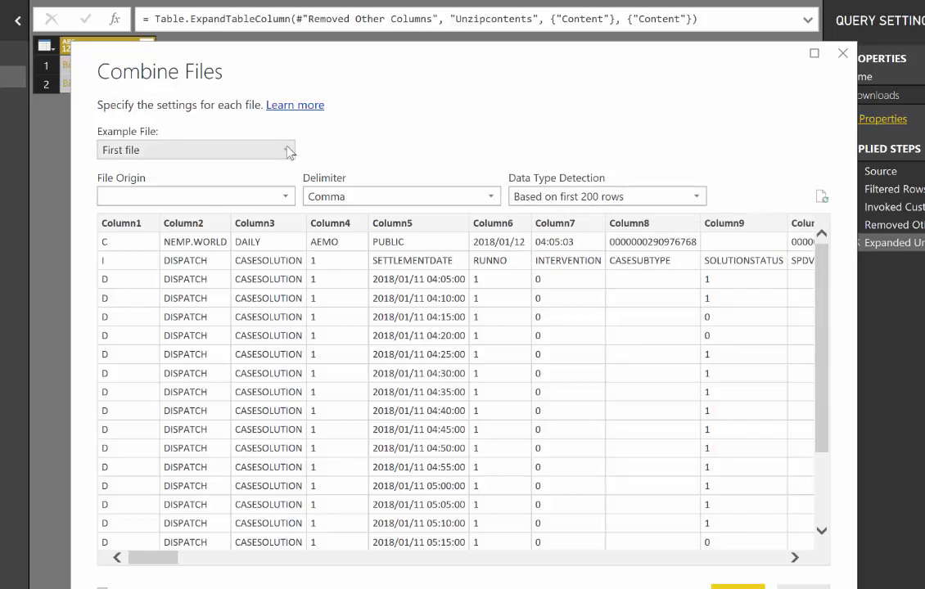
{"action": "key", "text": "Escape"}
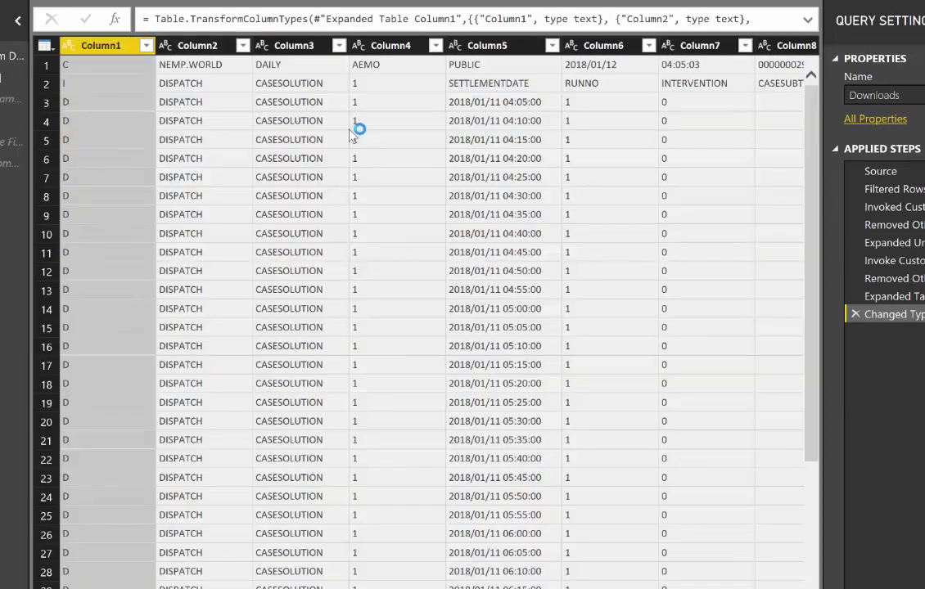
Step: Scroll through the combined table to compare the DISPATCH CASESOLUTION rows with the DREGION rows (NSW1, QLD1, SA1, TAS1, VIC1)
{"action": "scroll", "coordinate": [541, 293], "scroll_direction": "down", "scroll_amount": 5}
{"action": "scroll", "coordinate": [545, 279], "scroll_direction": "down", "scroll_amount": 10}
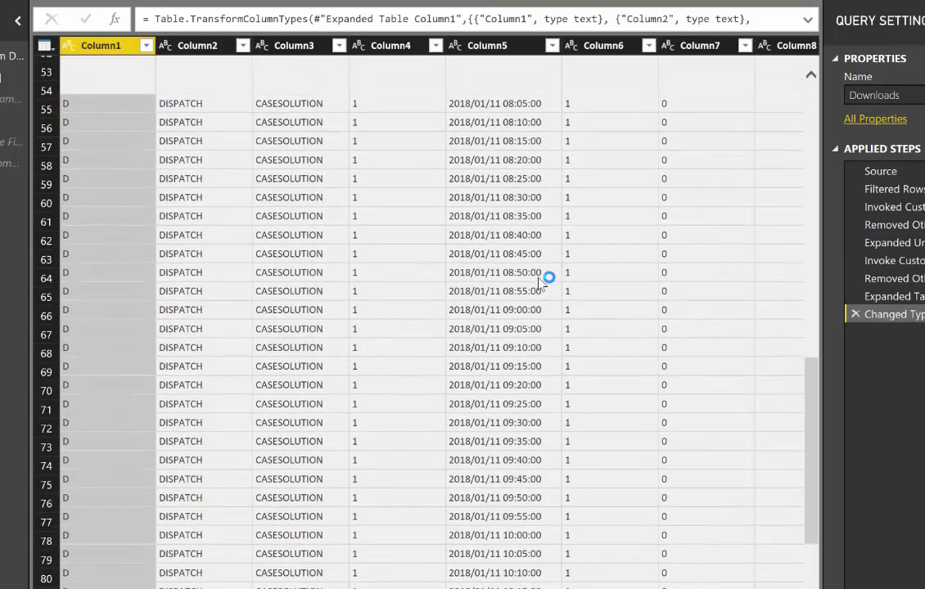
{"action": "scroll", "coordinate": [541, 279], "scroll_direction": "up", "scroll_amount": 15}
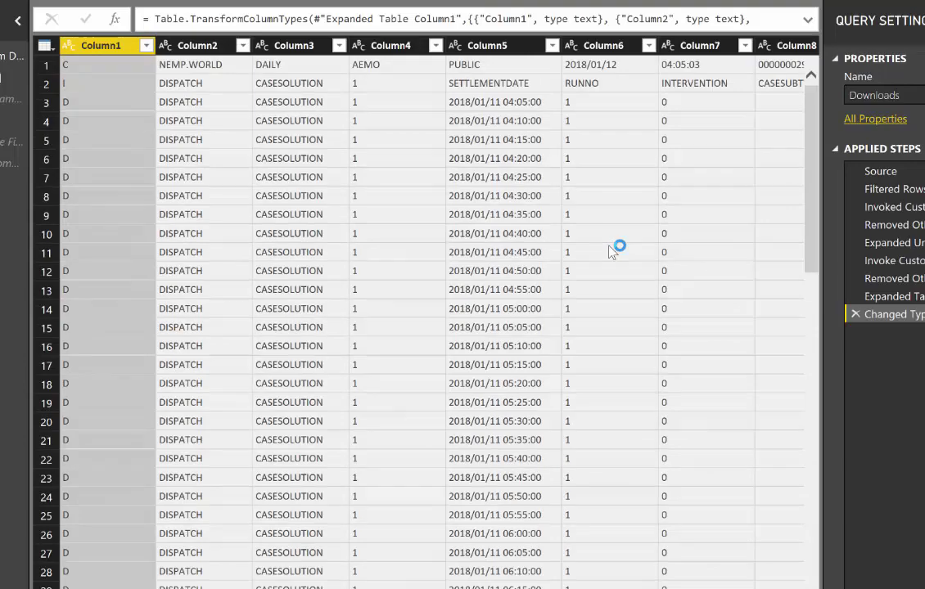
{"action": "scroll", "coordinate": [613, 320], "scroll_direction": "down", "scroll_amount": 20}
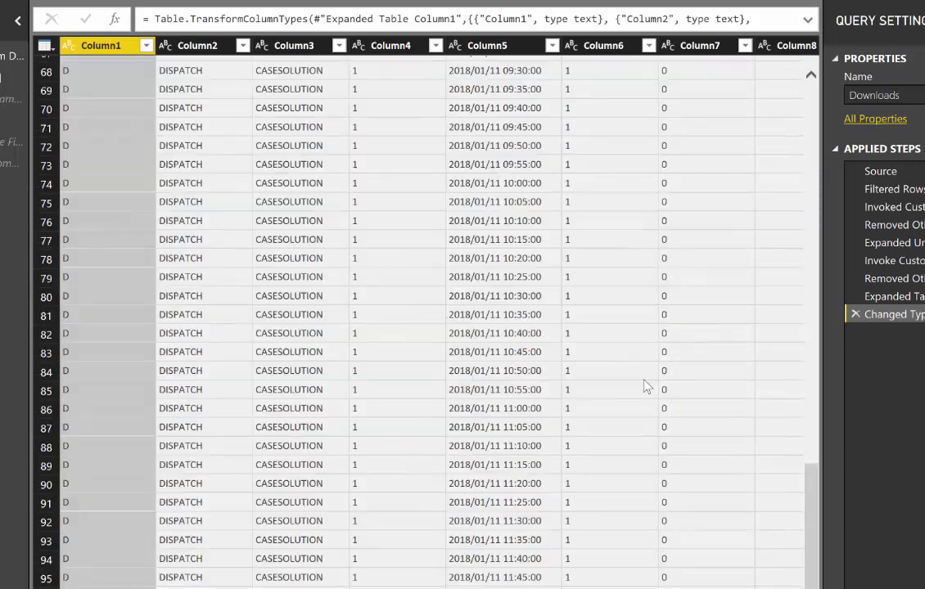
{"action": "scroll", "coordinate": [644, 386], "scroll_direction": "down", "scroll_amount": 20}
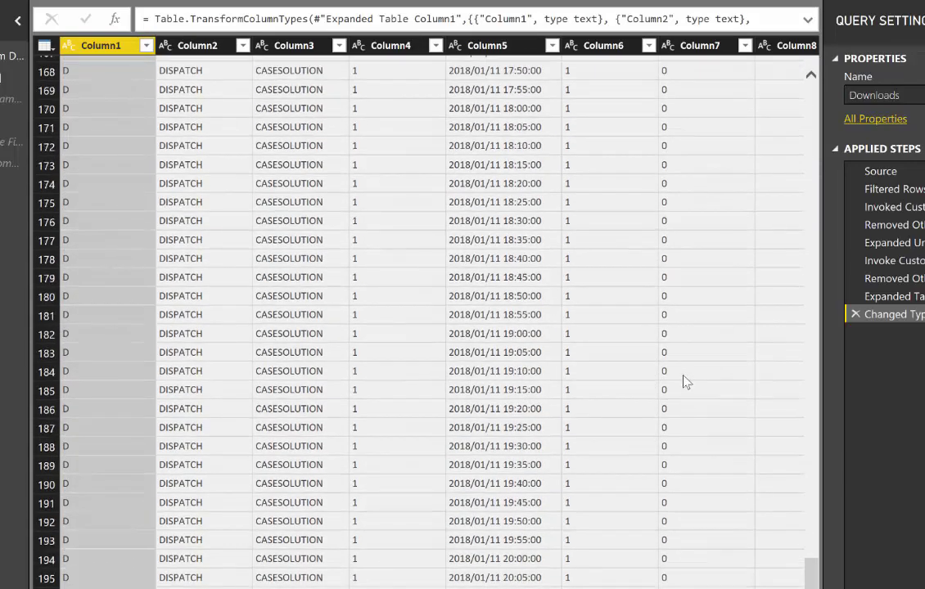
{"action": "scroll", "coordinate": [672, 393], "scroll_direction": "down", "scroll_amount": 13}
{"action": "scroll", "coordinate": [681, 385], "scroll_direction": "down", "scroll_amount": 15}
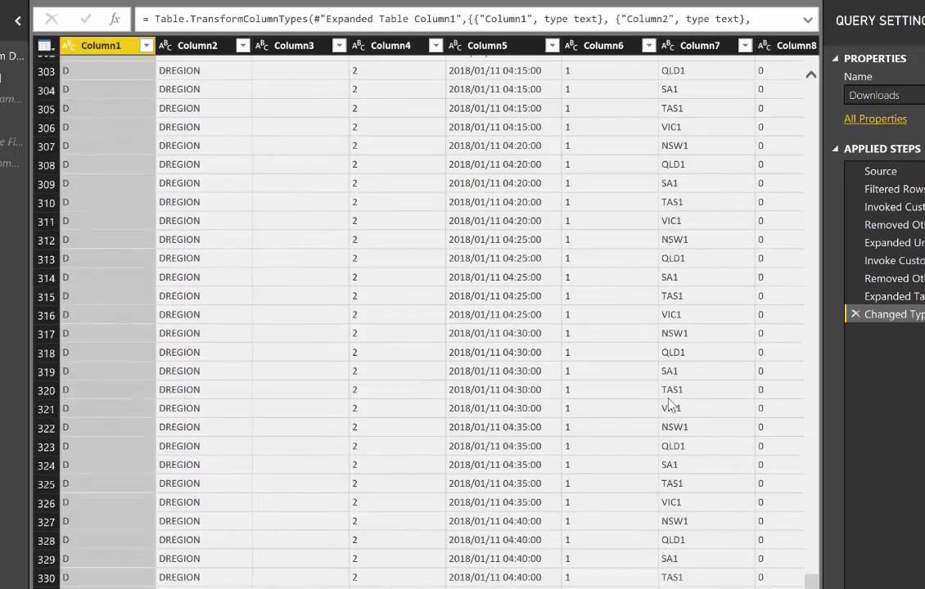
{"action": "scroll", "coordinate": [670, 407], "scroll_direction": "up", "scroll_amount": 5}
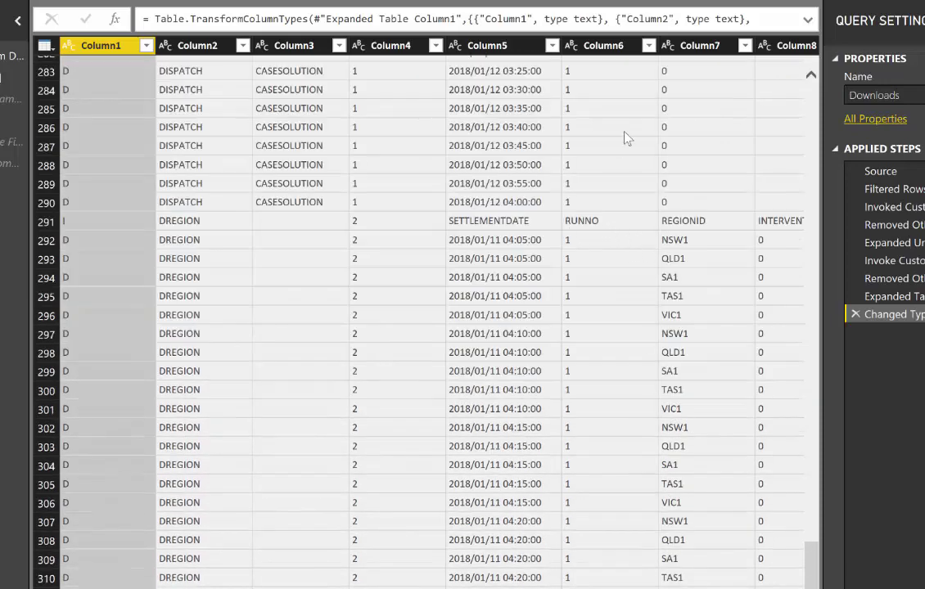
{"action": "scroll", "coordinate": [656, 148], "scroll_direction": "up", "scroll_amount": 20}
{"action": "scroll", "coordinate": [709, 189], "scroll_direction": "up", "scroll_amount": 14}
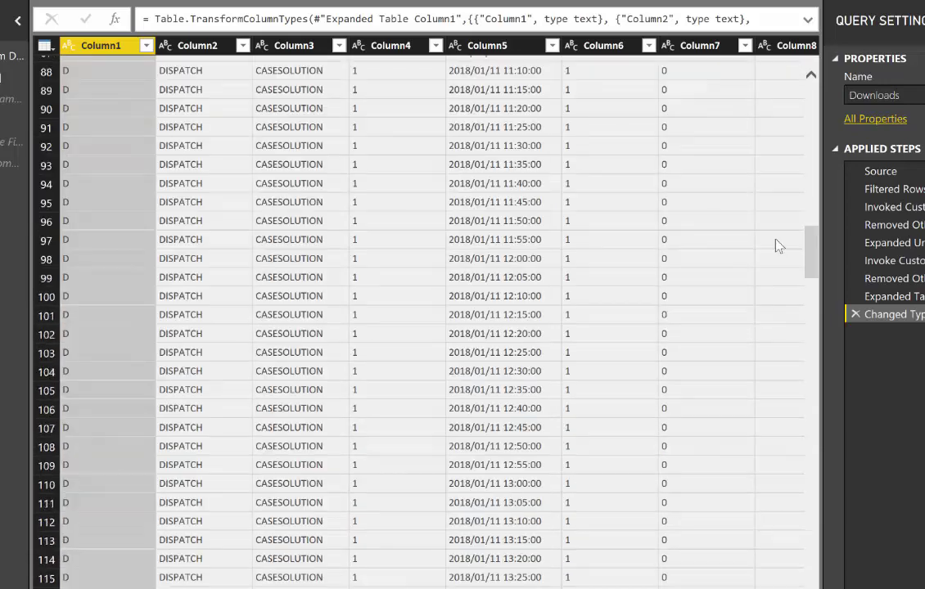
Step: Filter Column5 to exclude SETTLEMENTDATE, removing the repeated header rows
{"action": "left_click_drag", "start_coordinate": [813, 260], "coordinate": [813, 116]}
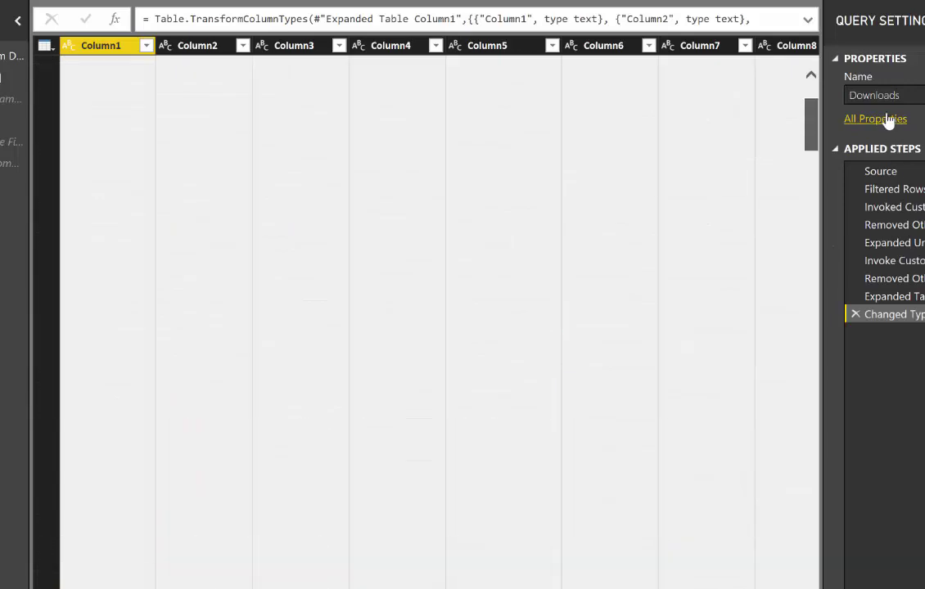
{"action": "left_click", "coordinate": [553, 45]}
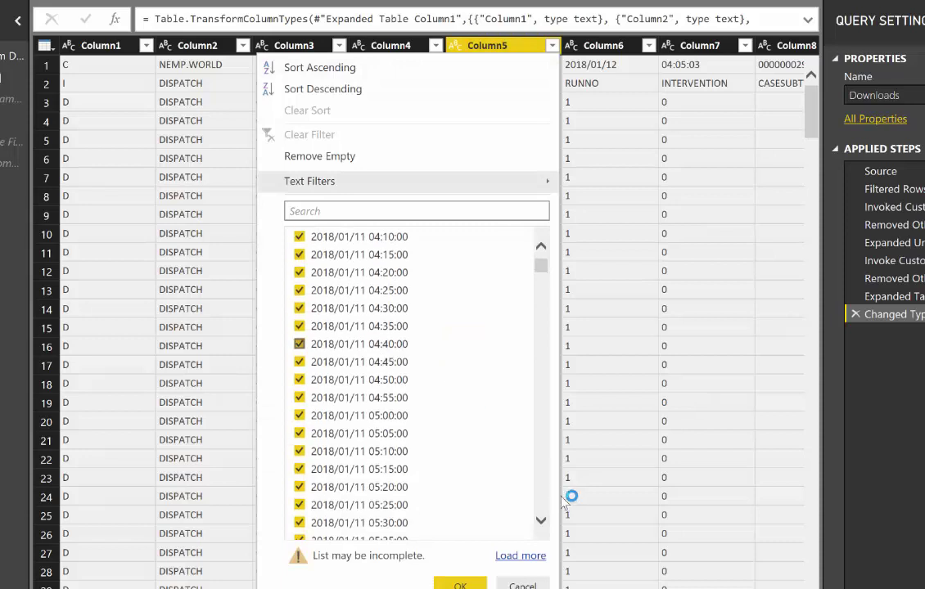
{"action": "scroll", "coordinate": [503, 447], "scroll_direction": "down", "scroll_amount": 5}
{"action": "left_click", "coordinate": [521, 557]}
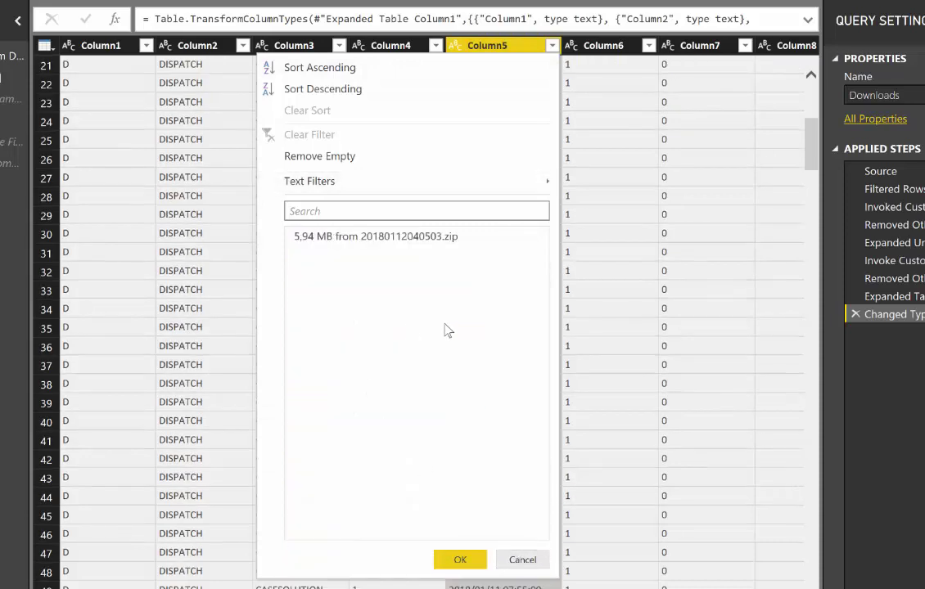
{"action": "left_click", "coordinate": [398, 213]}
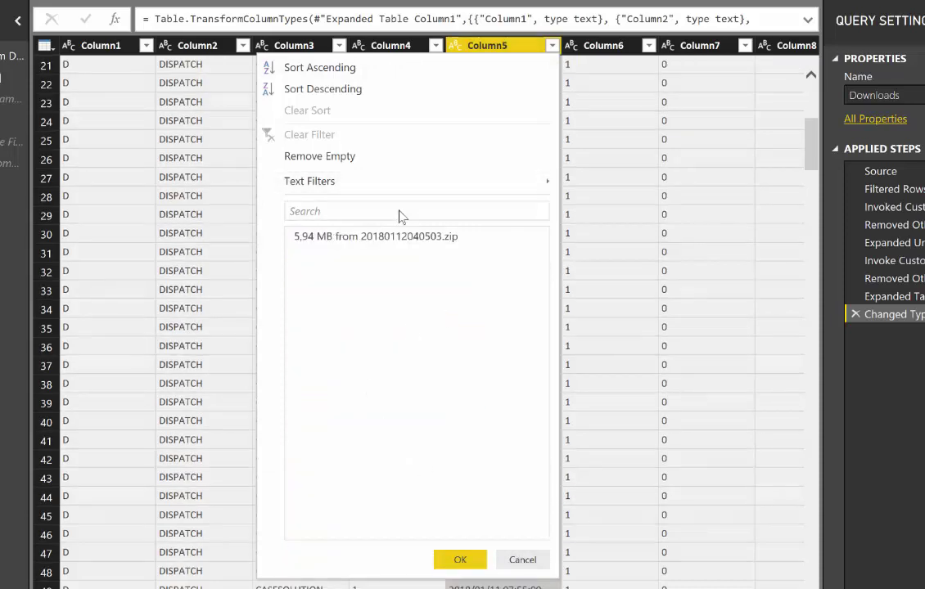
{"action": "left_click", "coordinate": [522, 560]}
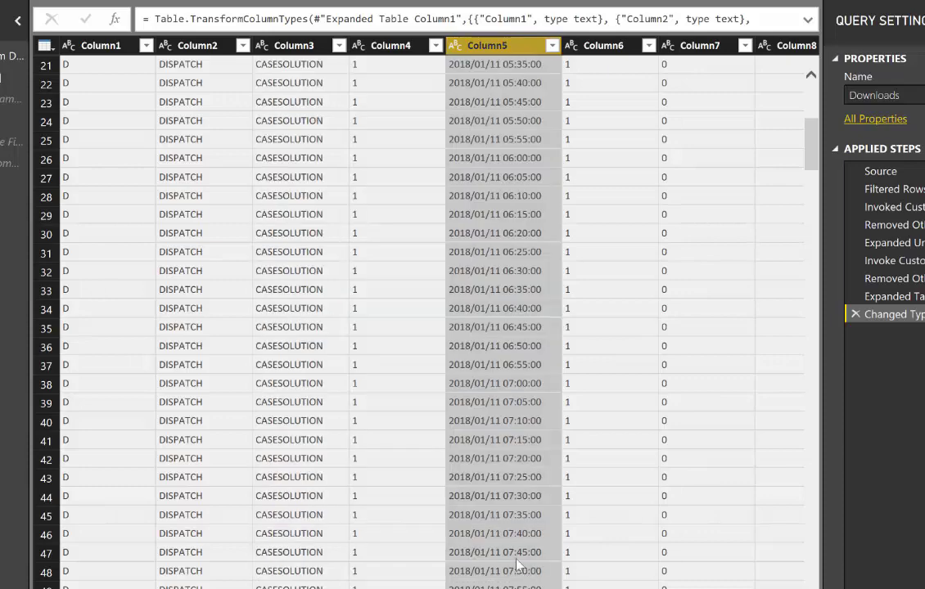
{"action": "left_click", "coordinate": [554, 48]}
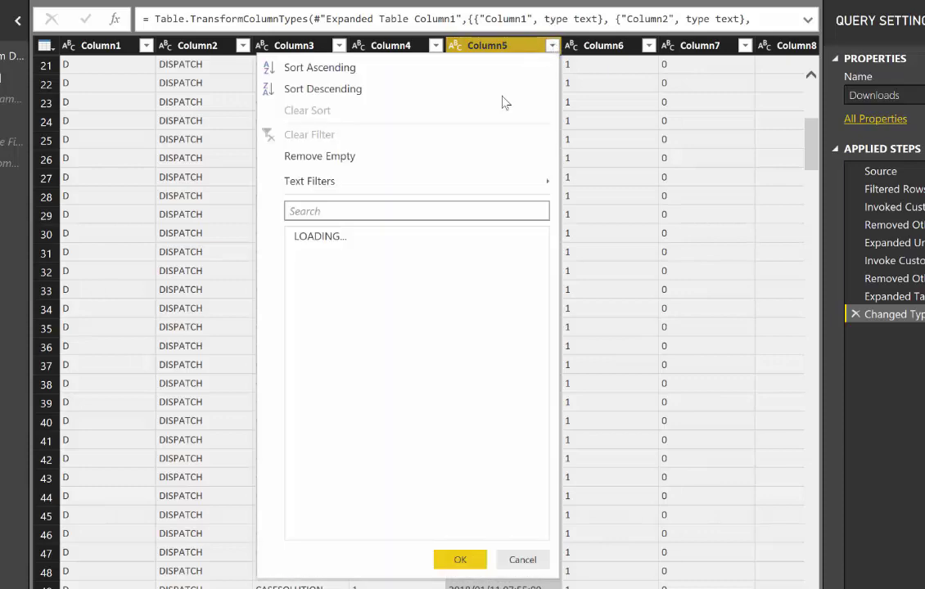
{"action": "left_click", "coordinate": [392, 206]}
{"action": "type", "text": "se"}
{"action": "left_click", "coordinate": [336, 254]}
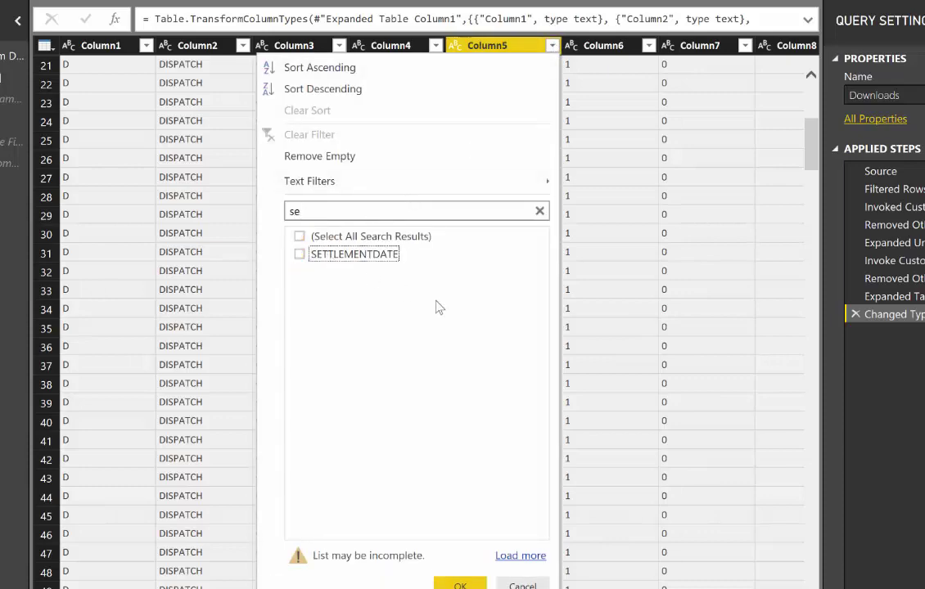
{"action": "left_click", "coordinate": [460, 584]}
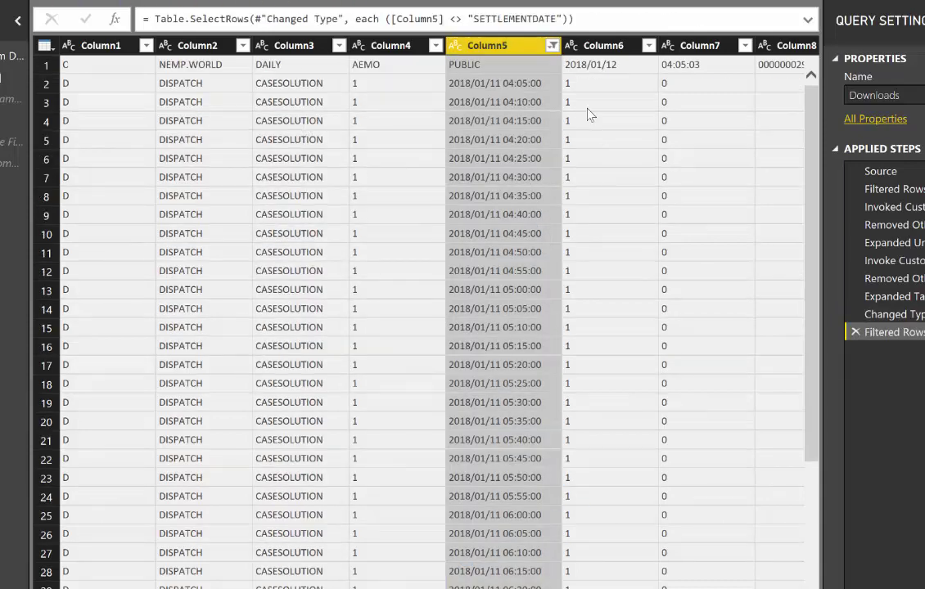
{"action": "scroll", "coordinate": [495, 294], "scroll_direction": "down", "scroll_amount": 9}
{"action": "scroll", "coordinate": [495, 296], "scroll_direction": "down", "scroll_amount": 20}
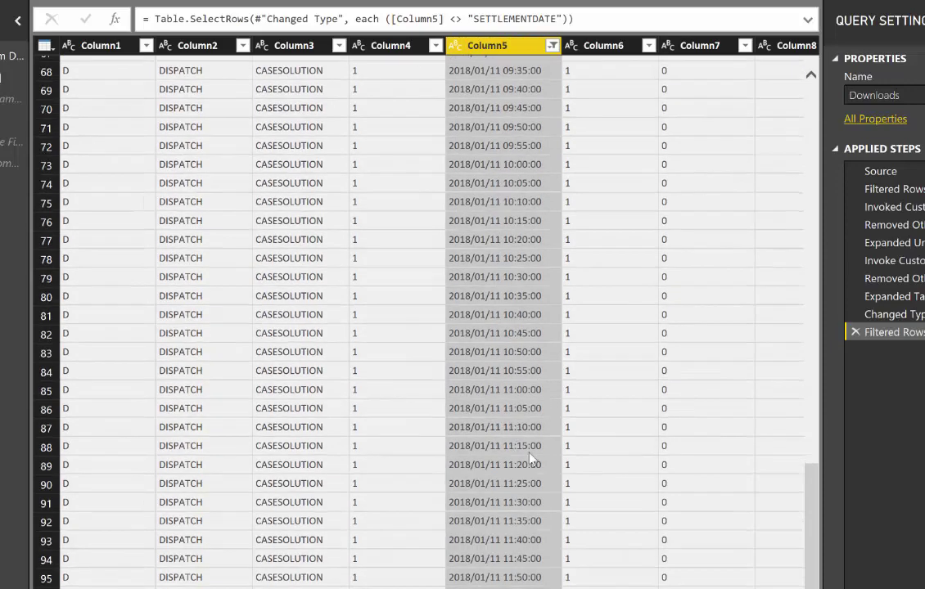
{"action": "scroll", "coordinate": [596, 495], "scroll_direction": "down", "scroll_amount": 20}
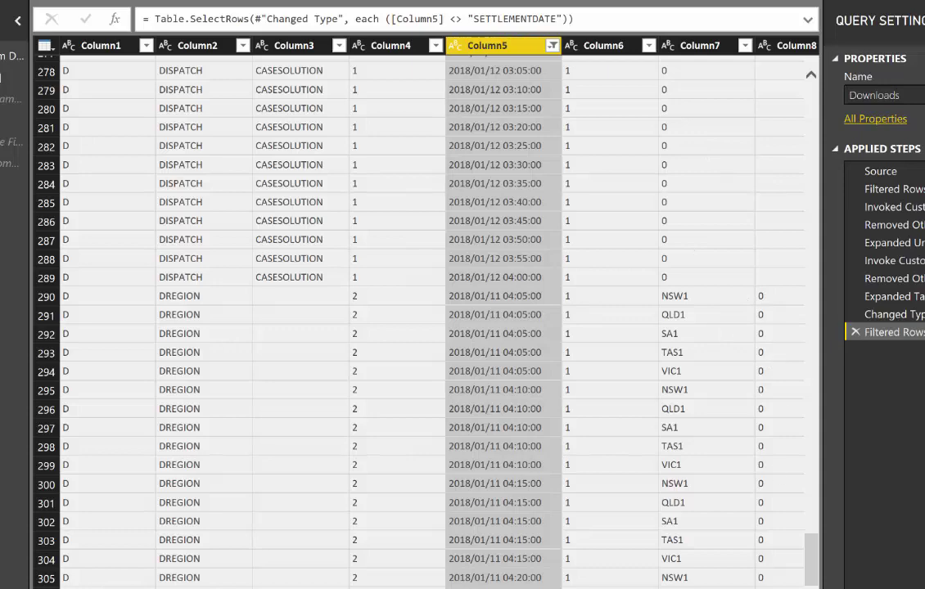
{"action": "scroll", "coordinate": [426, 311], "scroll_direction": "right", "scroll_amount": 10}
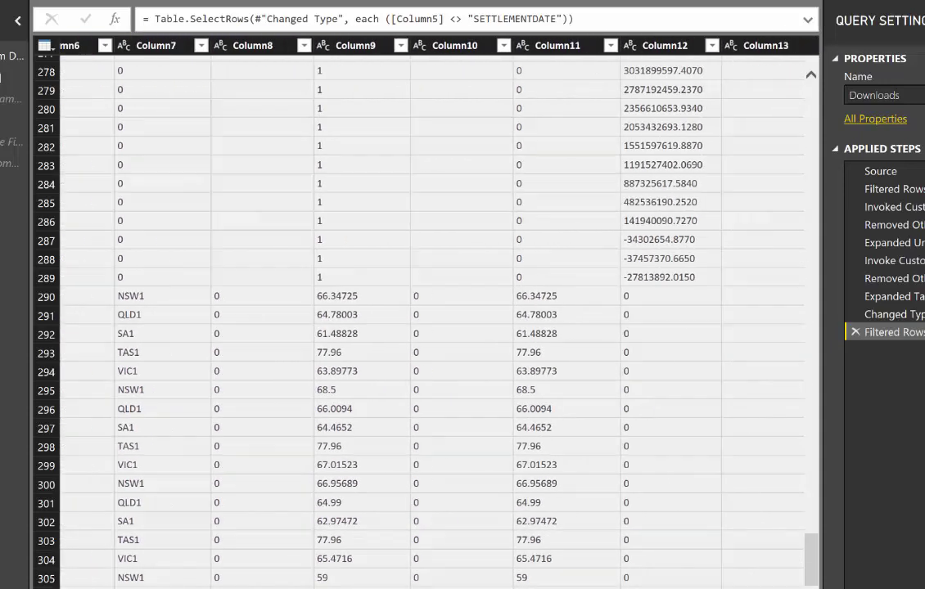
{"action": "scroll", "coordinate": [426, 311], "scroll_direction": "right", "scroll_amount": 13}
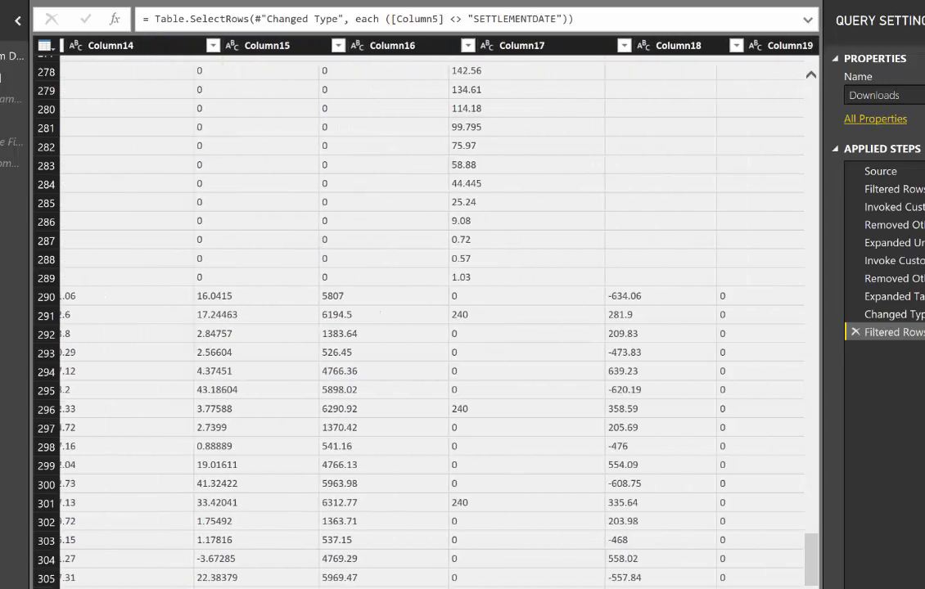
{"action": "scroll", "coordinate": [426, 311], "scroll_direction": "right", "scroll_amount": 6}
{"action": "scroll", "coordinate": [426, 311], "scroll_direction": "left", "scroll_amount": 20}
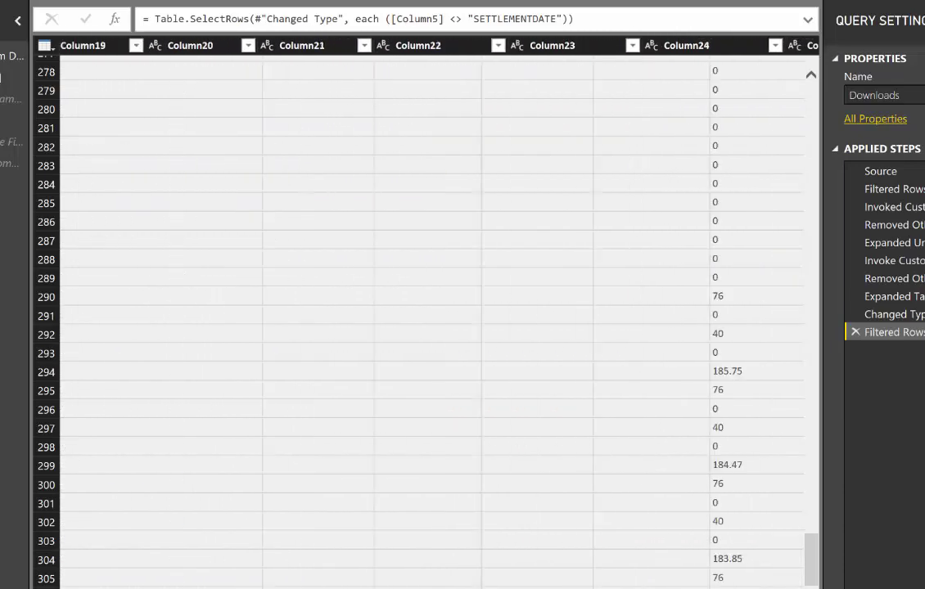
{"action": "scroll", "coordinate": [388, 230], "scroll_direction": "up", "scroll_amount": 20}
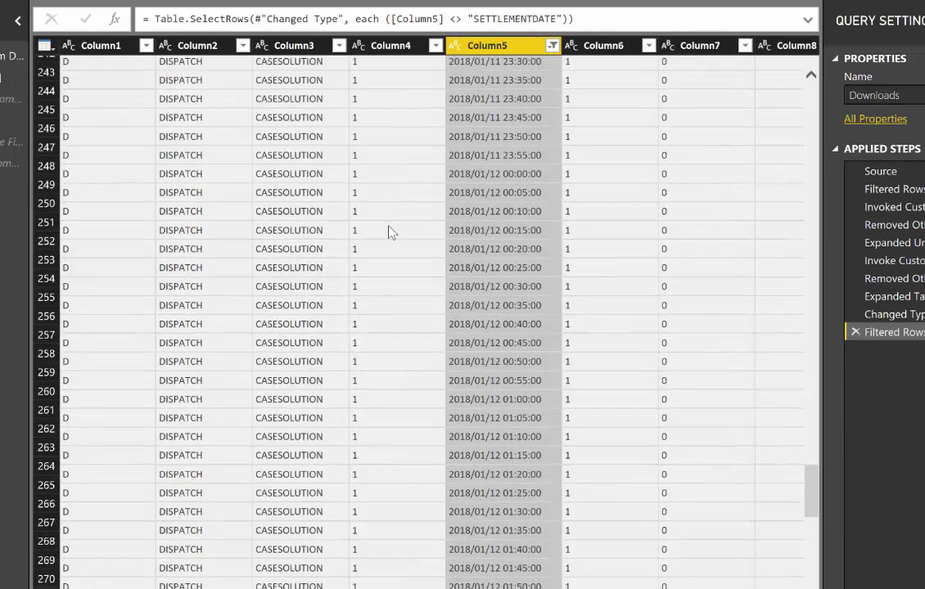
{"action": "scroll", "coordinate": [326, 218], "scroll_direction": "up", "scroll_amount": 2}
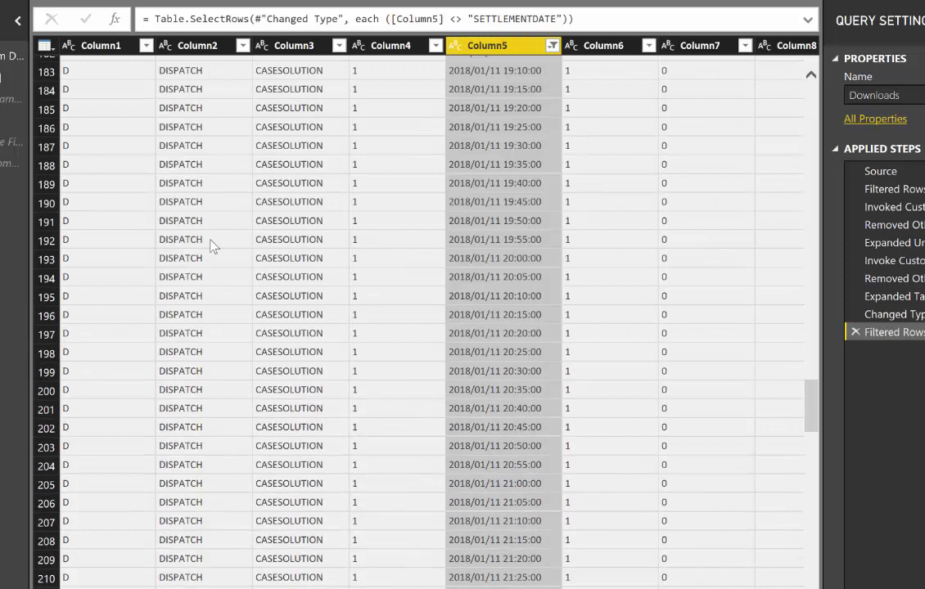